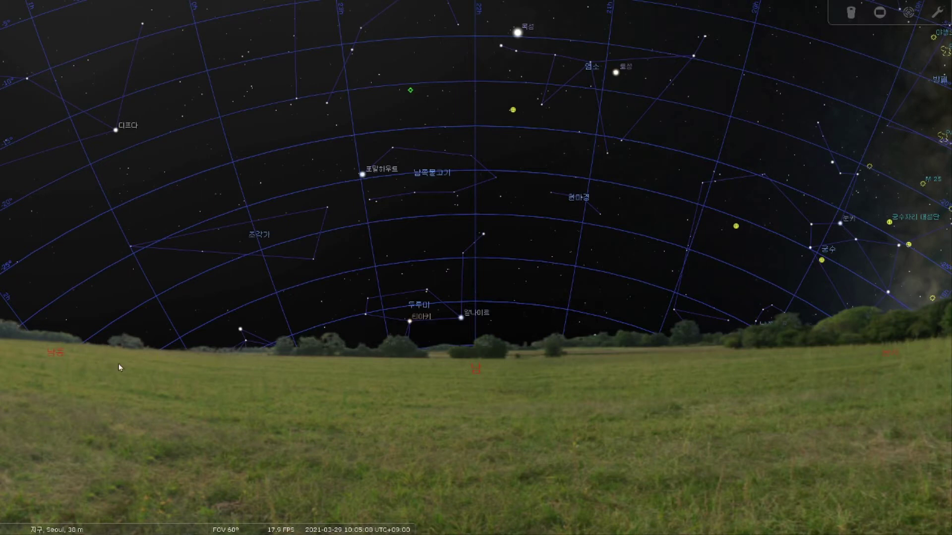
Check that the Oculars (접안렌즈) plug-in is set to load at startup and view its settings, closing the windows when done.
mouse_move(1, 369)
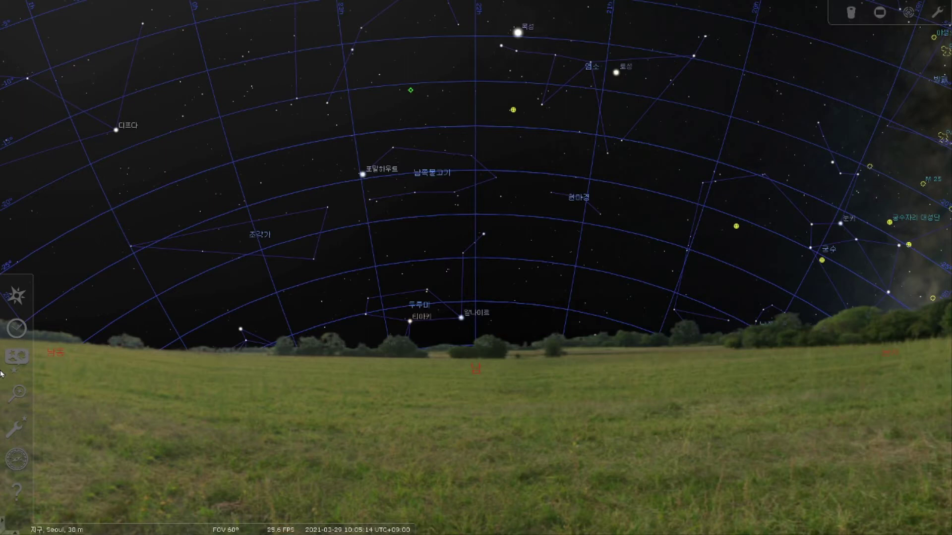
left_click(16, 430)
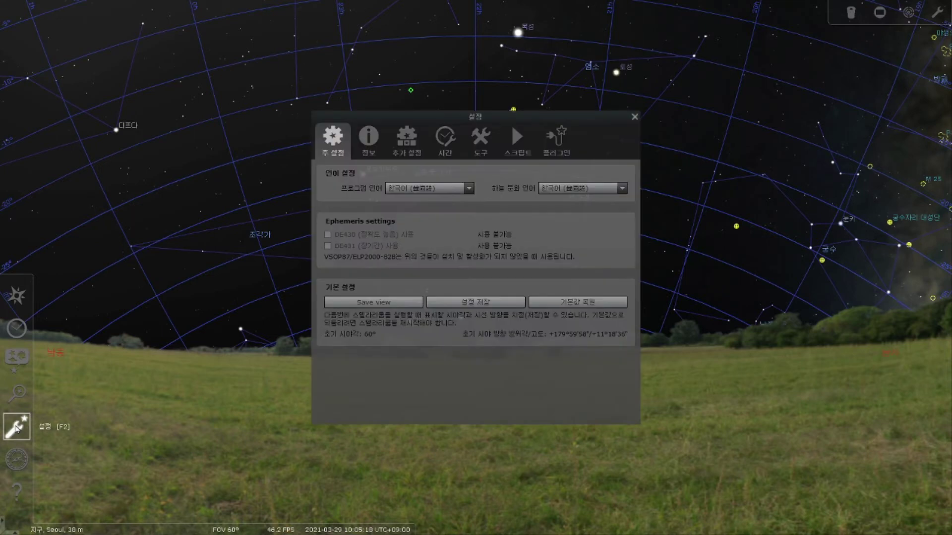
left_click(556, 143)
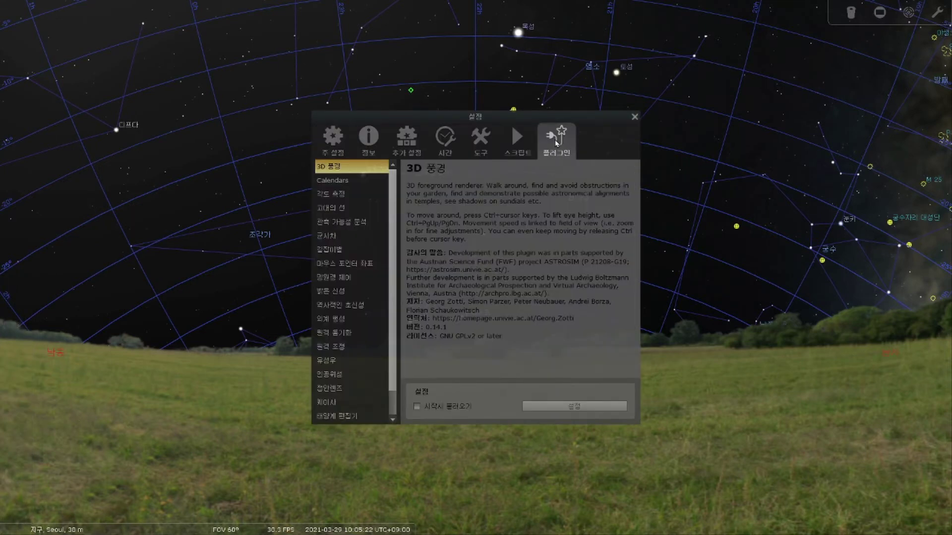
left_click(334, 392)
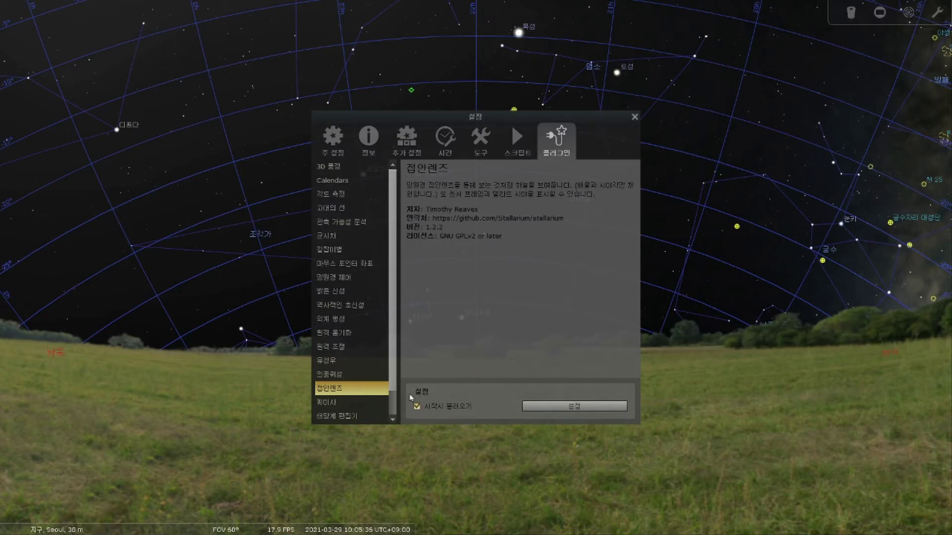
left_click(574, 406)
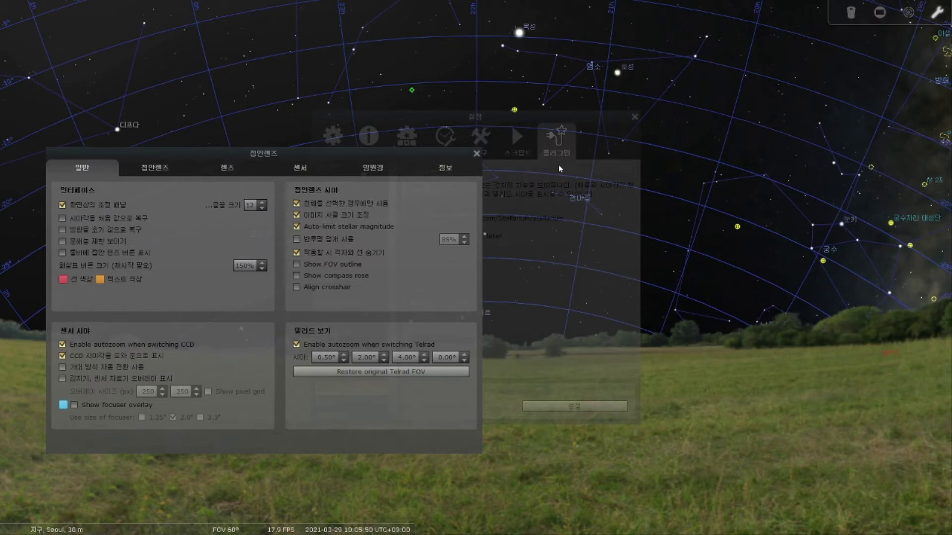
left_click(477, 154)
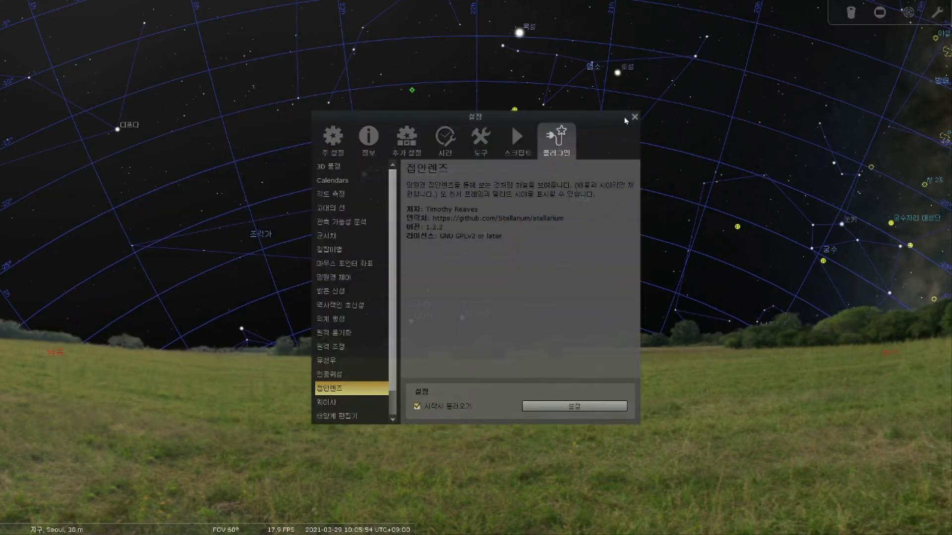
left_click(634, 118)
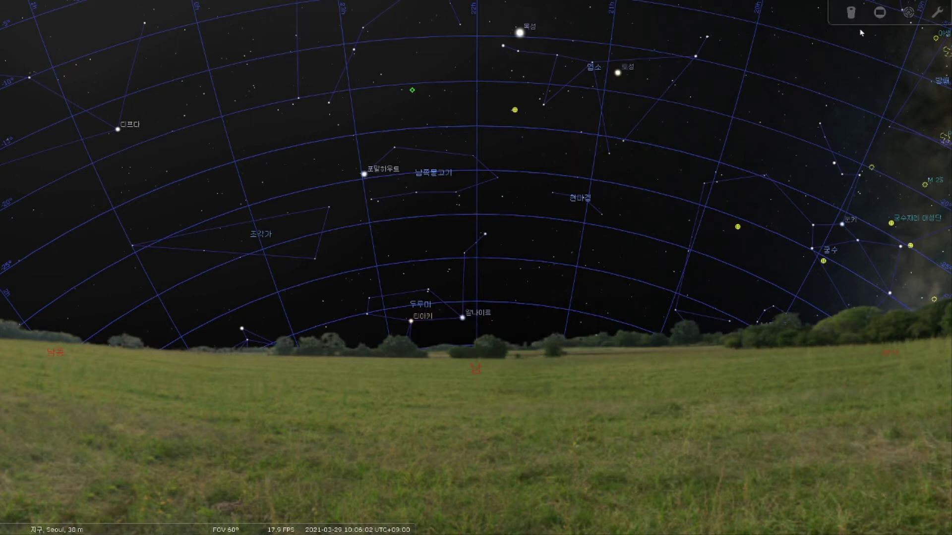
Open the Oculars settings from the main view and examine the predefined eyepieces, lenses, sensors and telescopes.
left_click(939, 14)
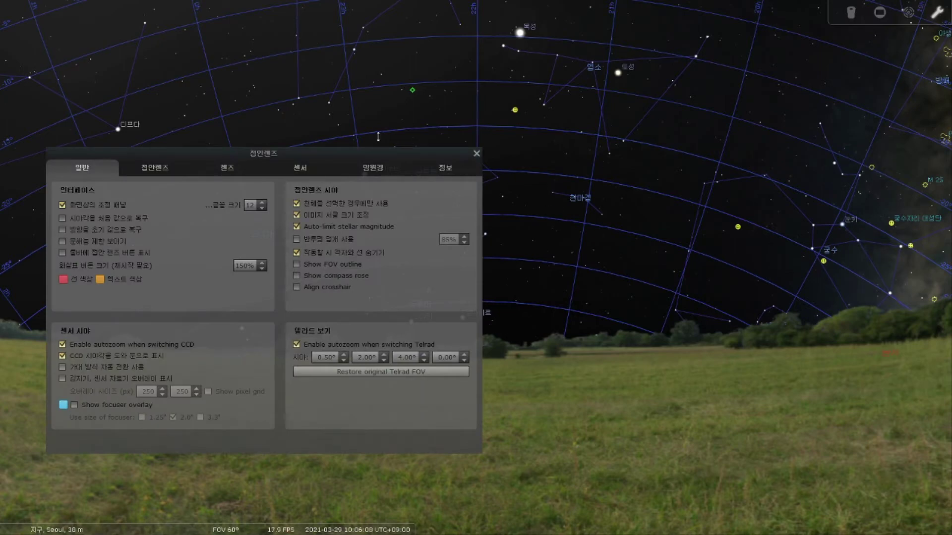
left_click_drag(338, 153, 545, 119)
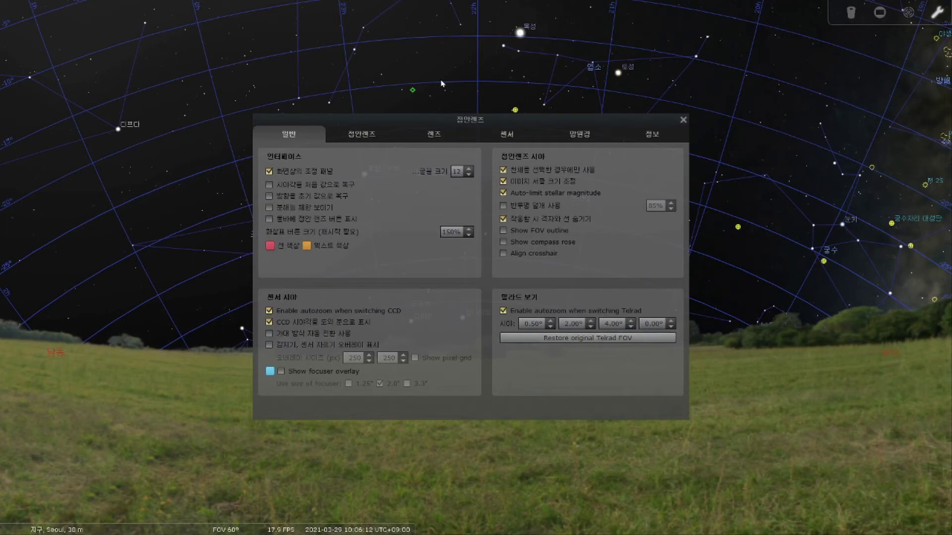
left_click(366, 135)
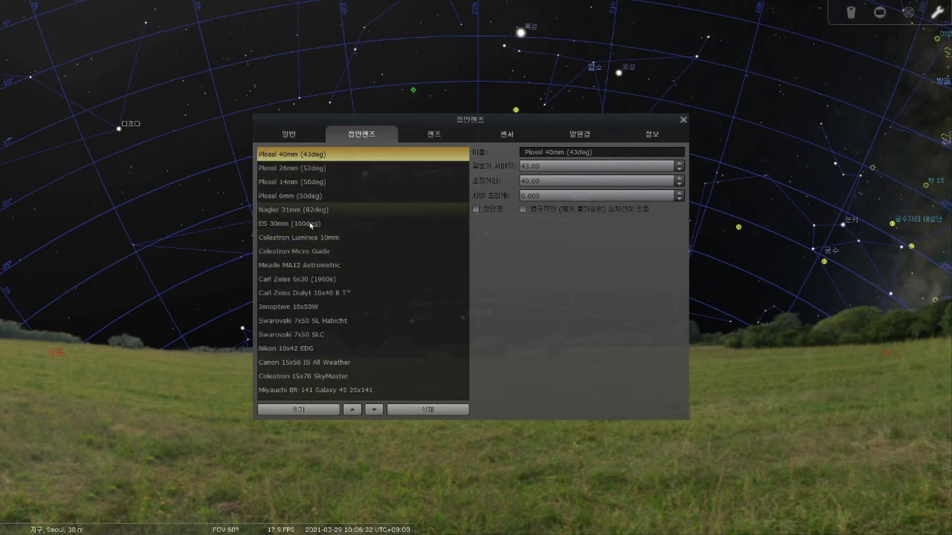
left_click(434, 135)
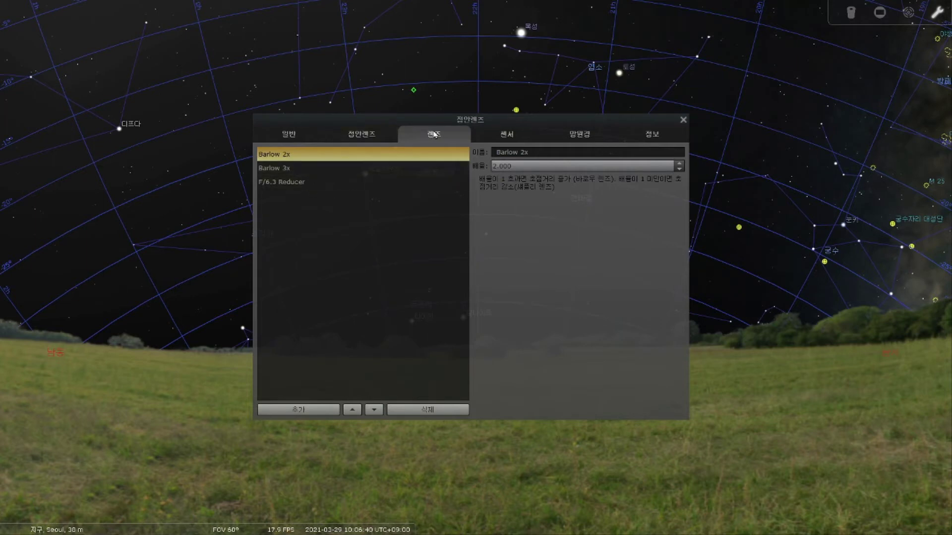
left_click(513, 137)
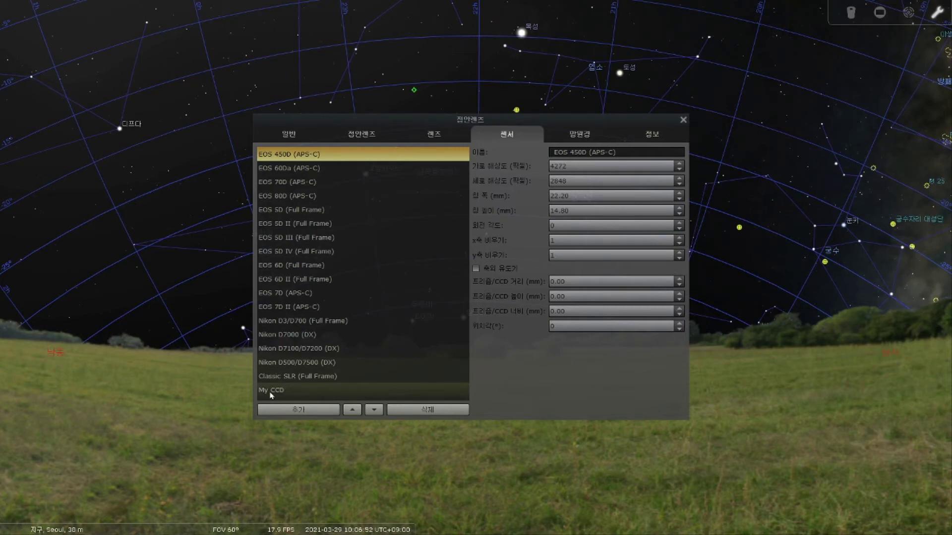
left_click(579, 138)
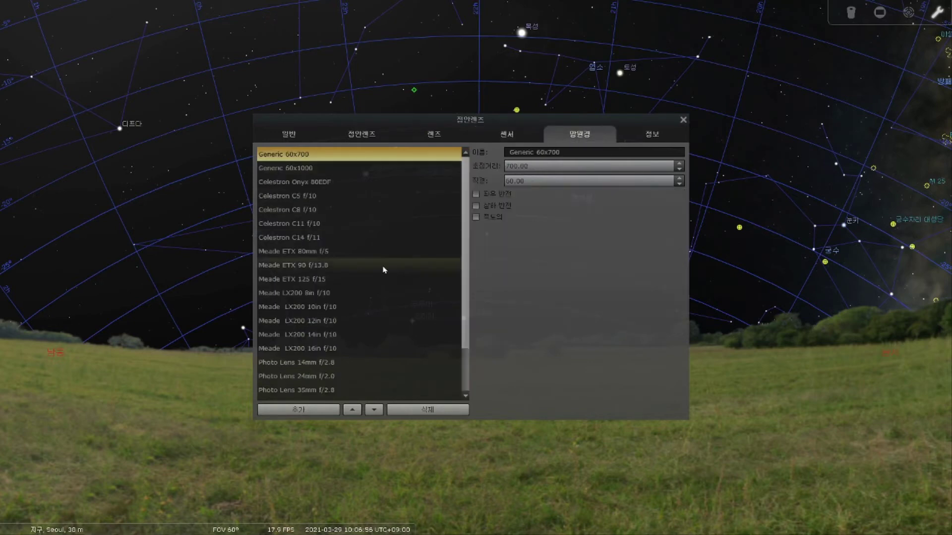
scroll(384, 268, "down", 2)
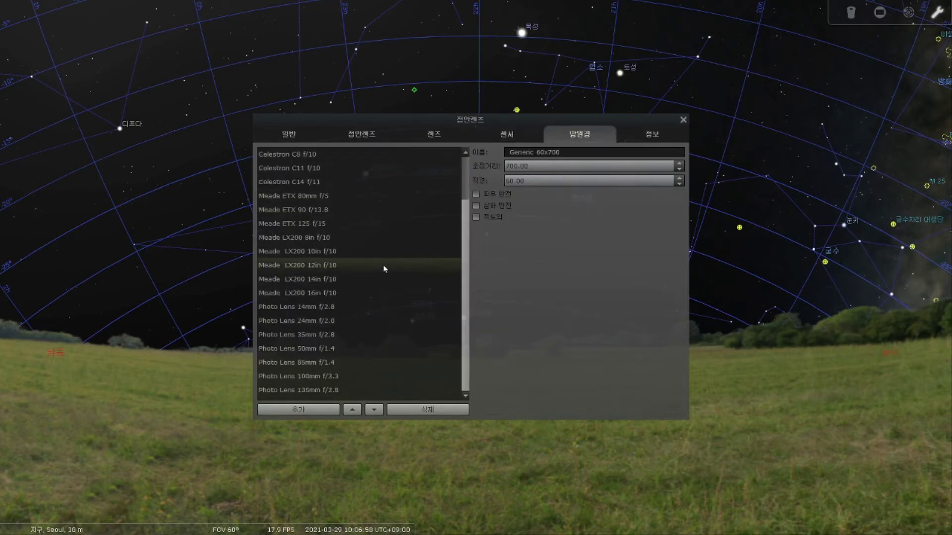
scroll(384, 268, "up", 2)
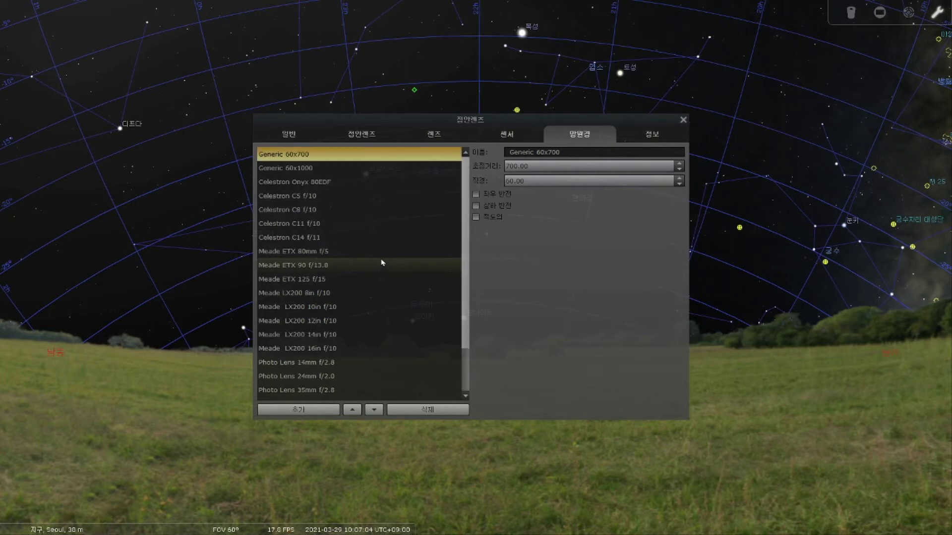
Add a new eyepiece to the eyepiece list and set its apparent field of view to 82.
left_click(355, 137)
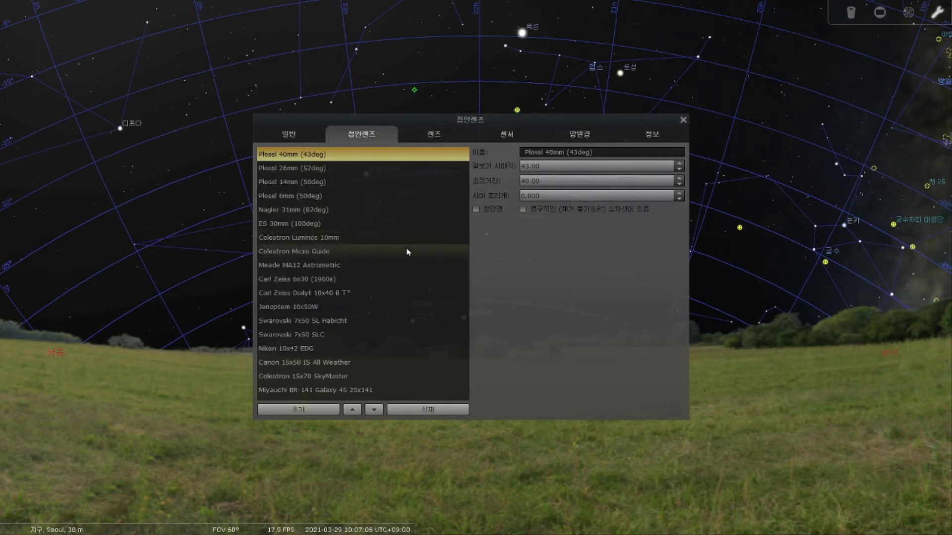
left_click(316, 411)
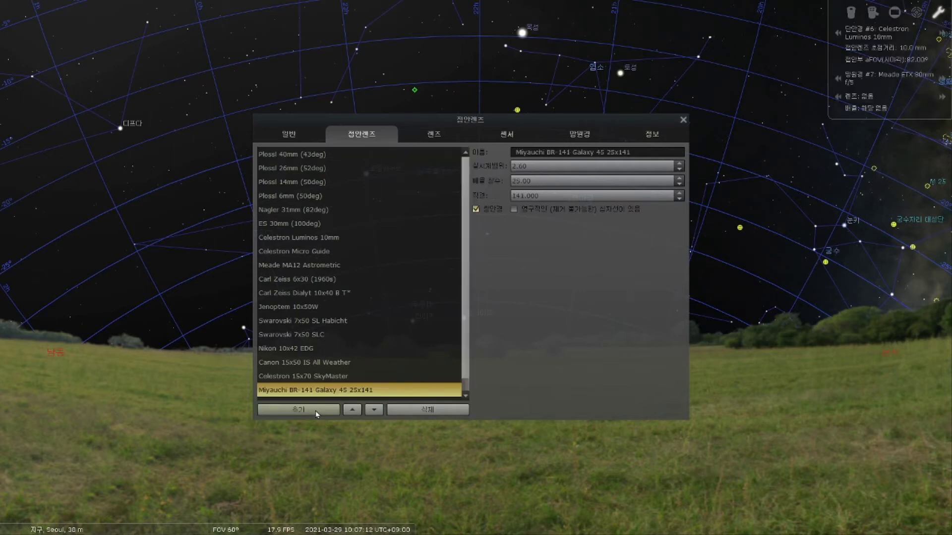
scroll(467, 311, "down", 1)
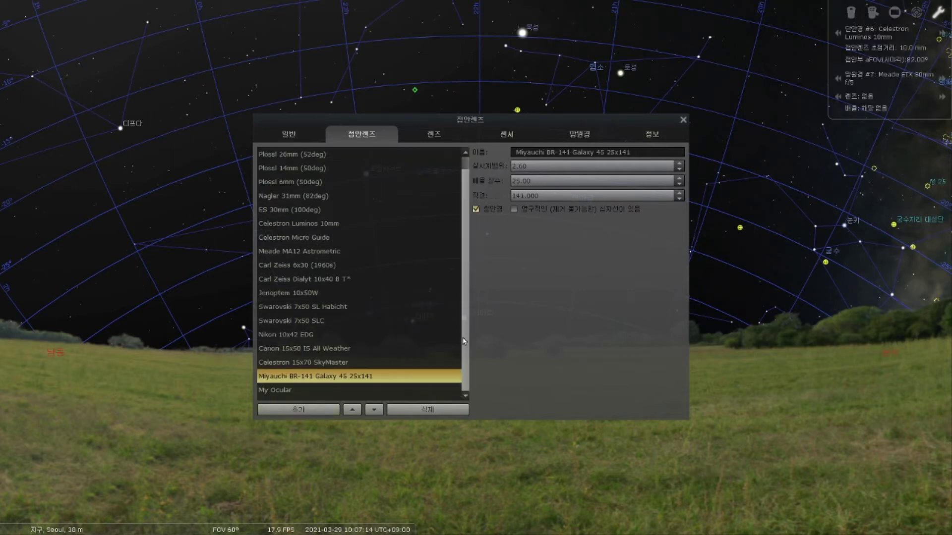
left_click(278, 392)
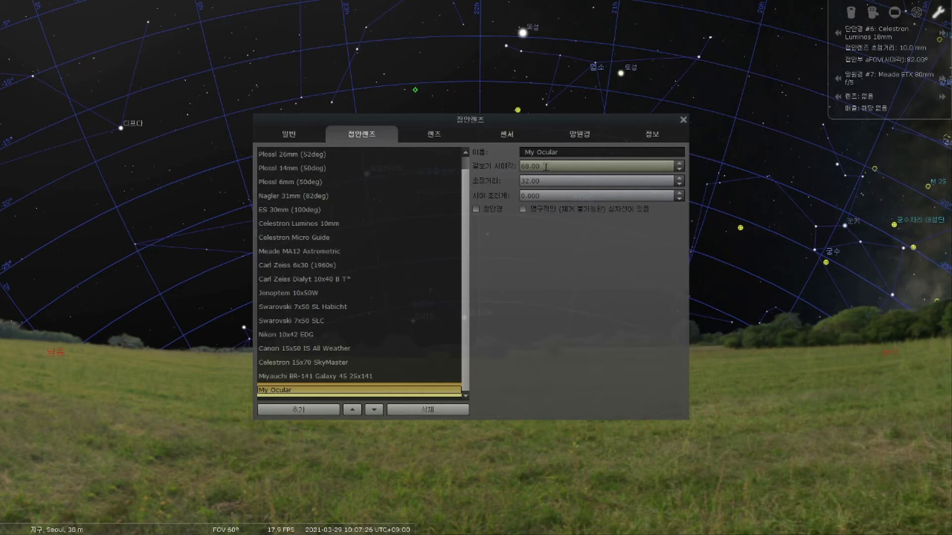
left_click_drag(546, 166, 508, 172)
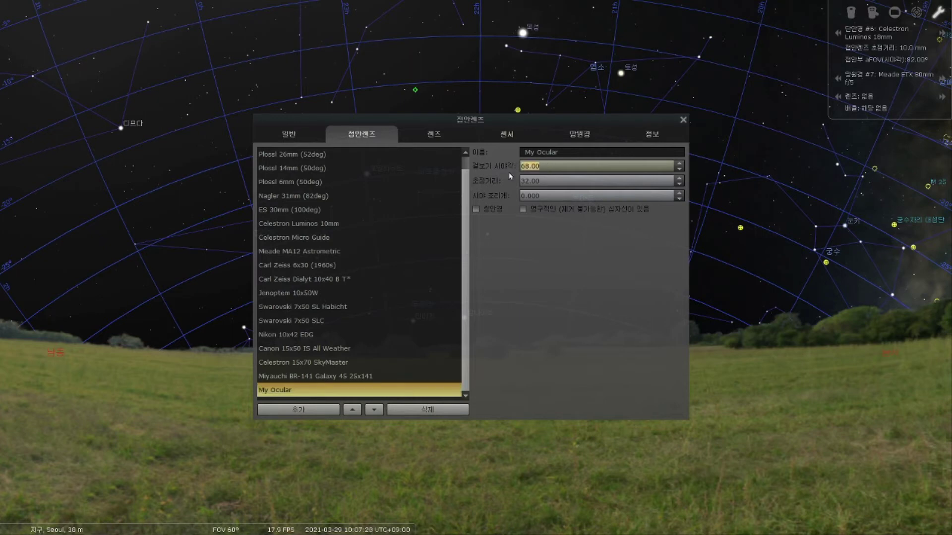
type("6")
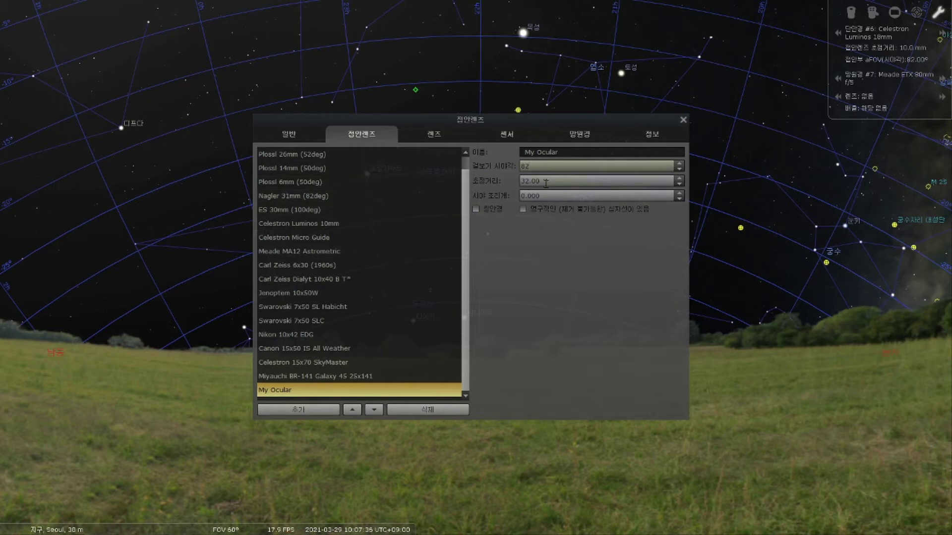
Set the new eyepiece's focal length to 14 and rename it "nagler 14 mm".
left_click(522, 181)
type("32")
key("Return")
type("14")
left_click_drag(561, 152, 506, 159)
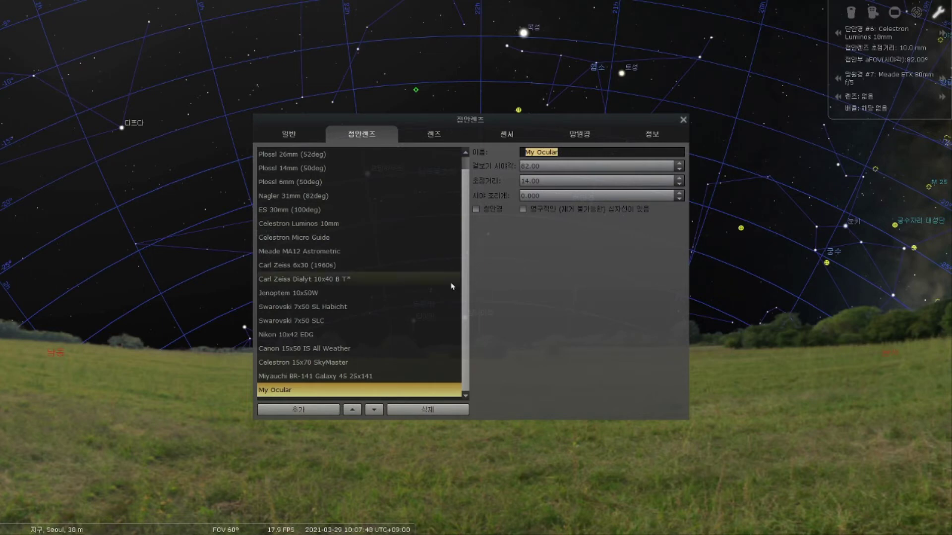
type("nagler 14 mm")
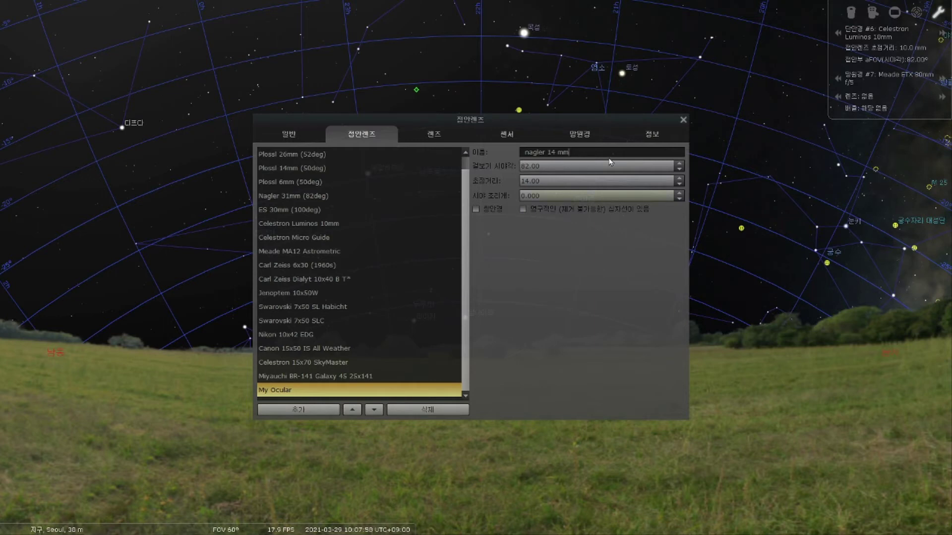
Add a new lens to the lens list, name it "none" and set its multiplier to 1.
left_click(434, 138)
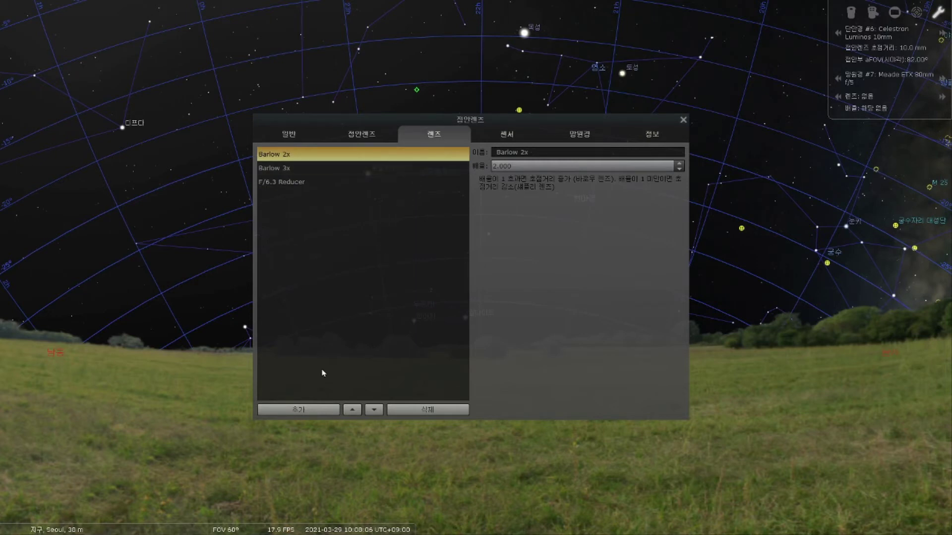
left_click(302, 412)
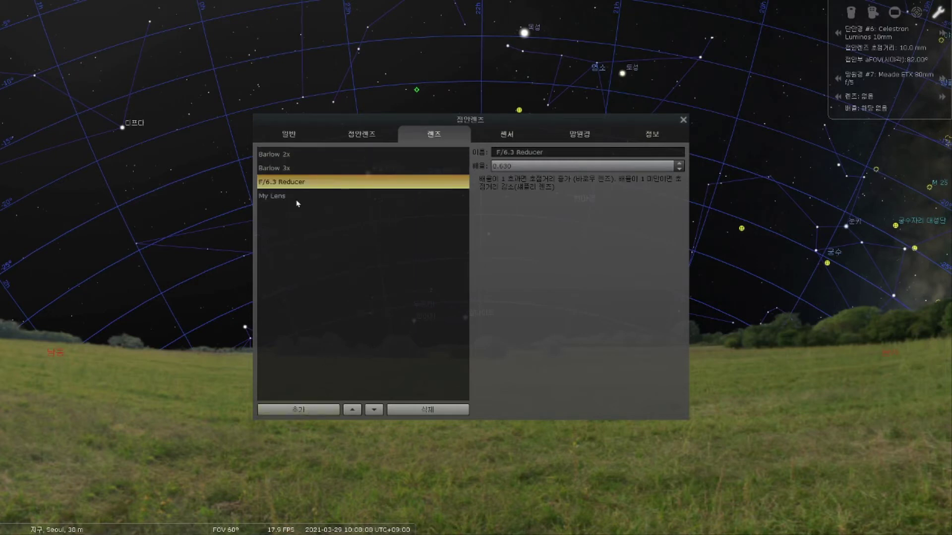
left_click(278, 196)
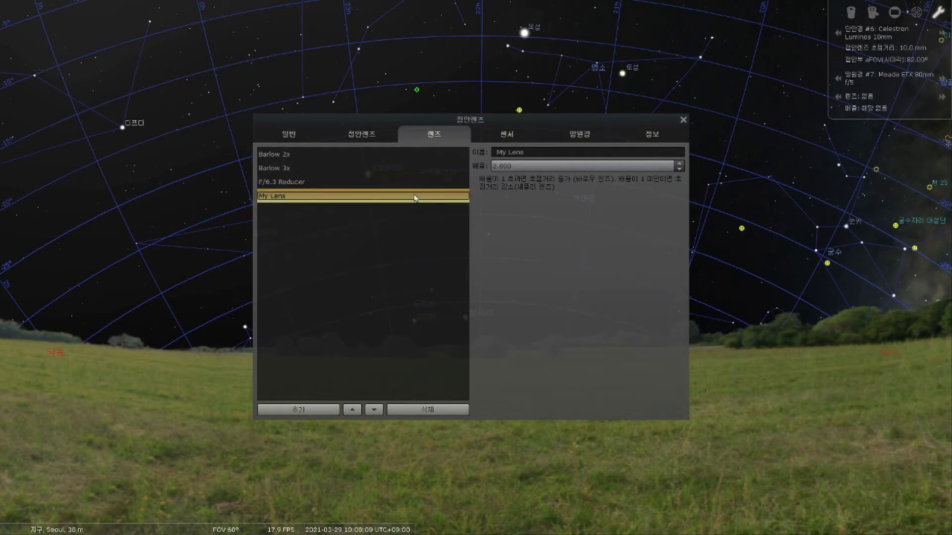
triple_click(497, 151)
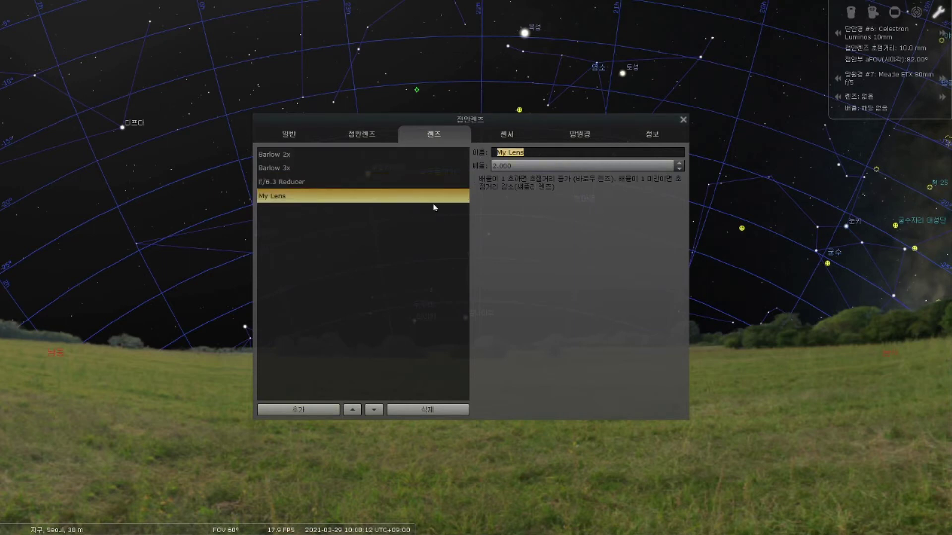
type("none")
left_click_drag(518, 166, 488, 168)
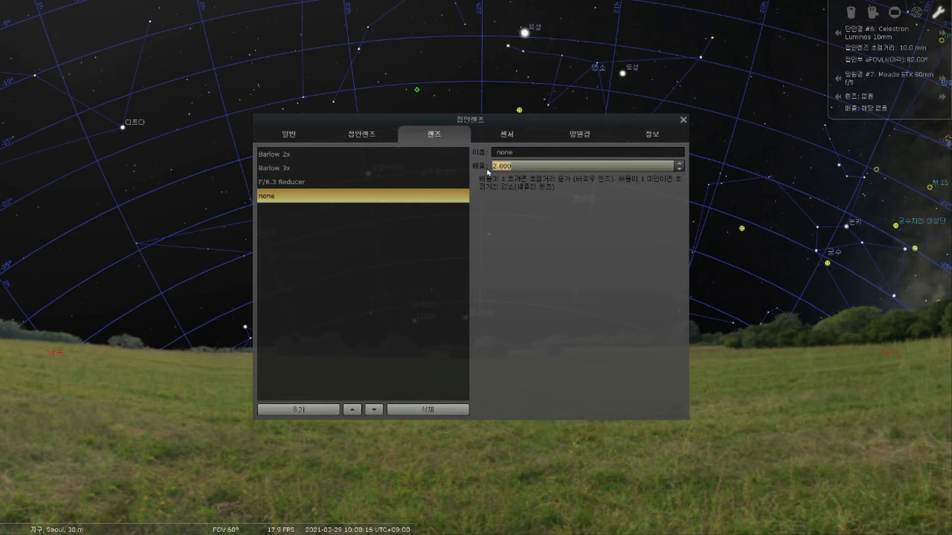
type("1")
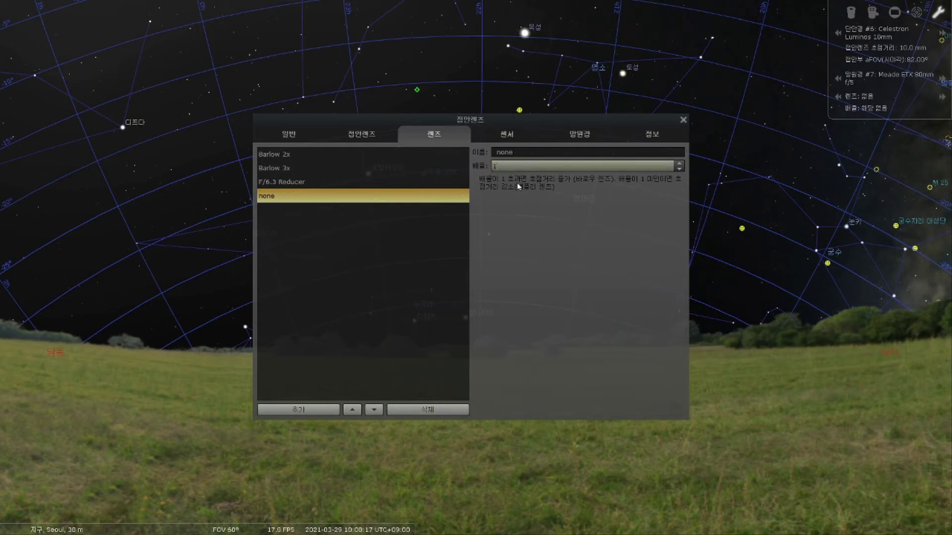
Rename the "My CCD" entry in the sensor list as "ccd".
left_click(507, 136)
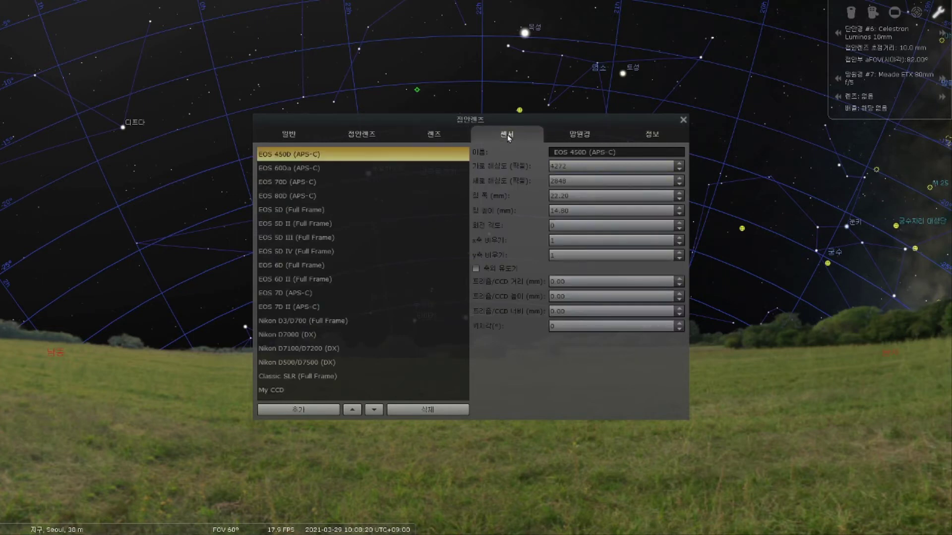
left_click(278, 391)
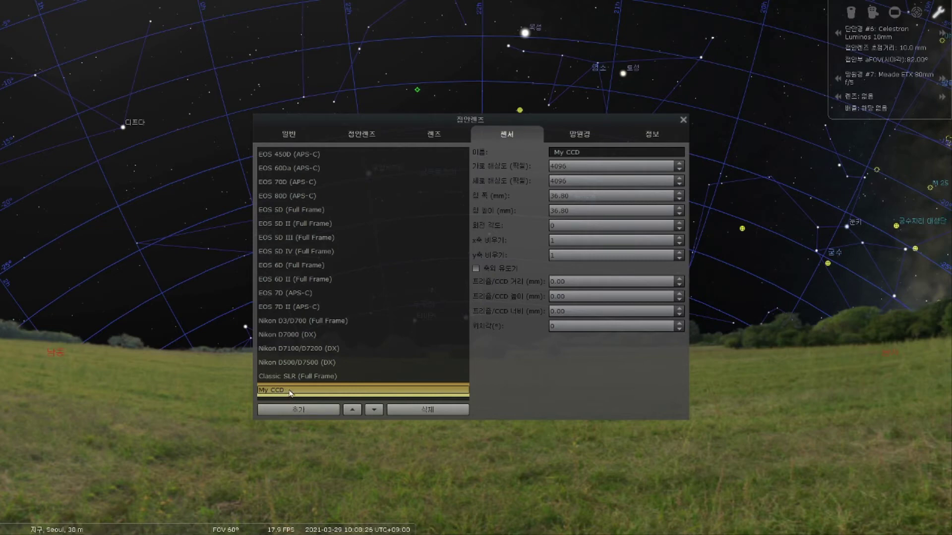
left_click_drag(589, 154, 514, 153)
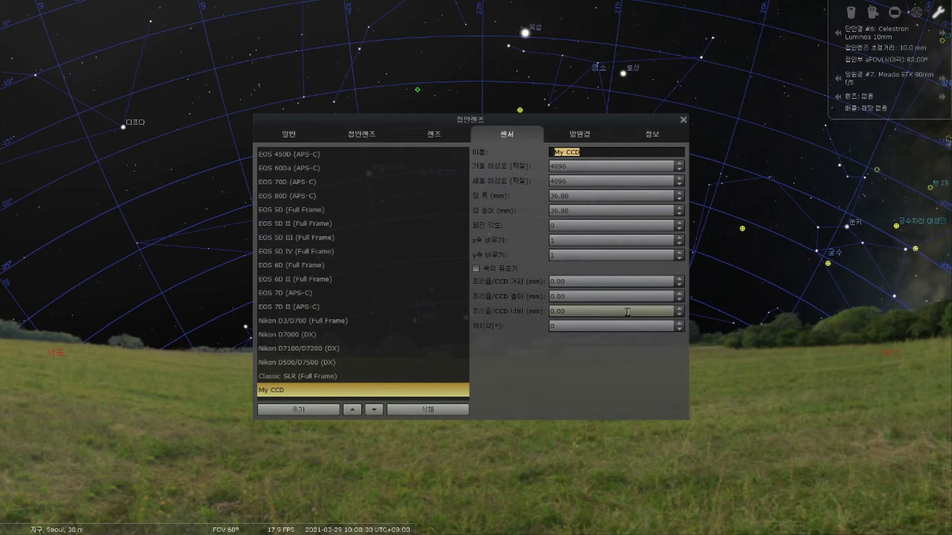
type("ccd")
key("Tab")
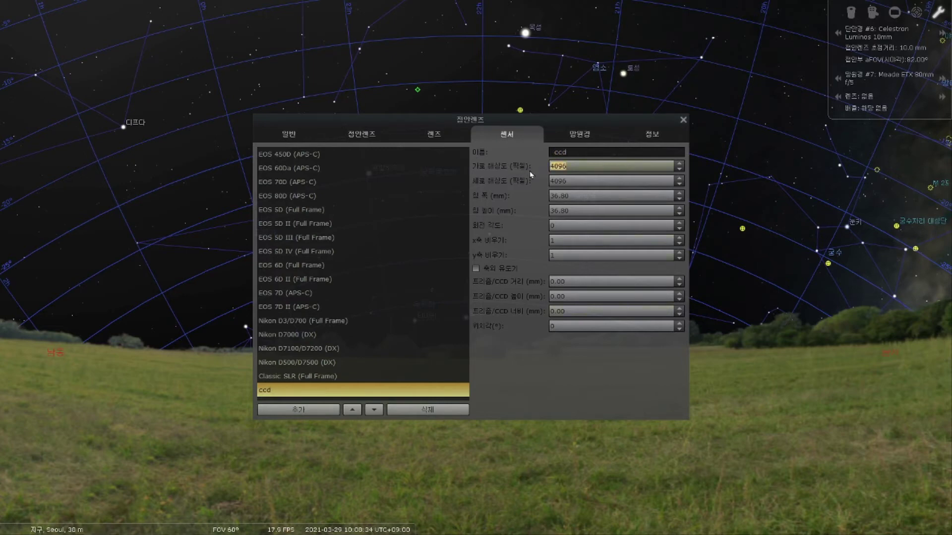
Set the ccd sensor's horizontal resolution to 1600 pixels and its vertical resolution to 1240 pixels.
type("1600")
key("Tab")
type("12")
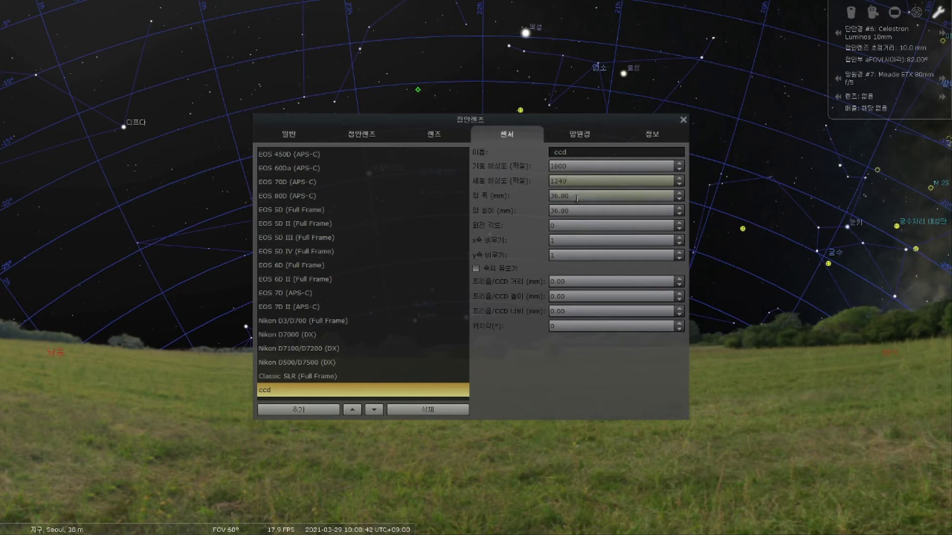
key("Tab")
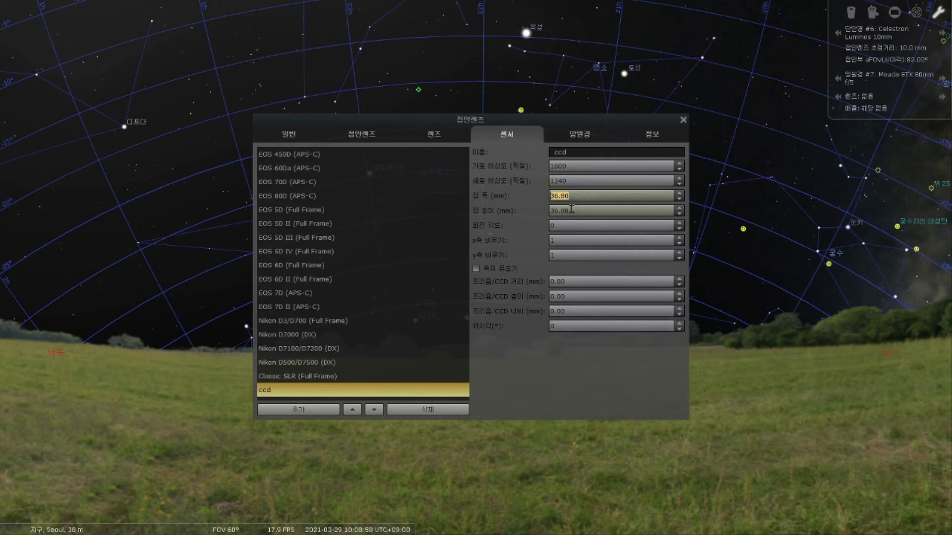
Set the ccd sensor's chip width to 15 mm and its chip height to 11 mm.
type("15")
key("Tab")
type("11")
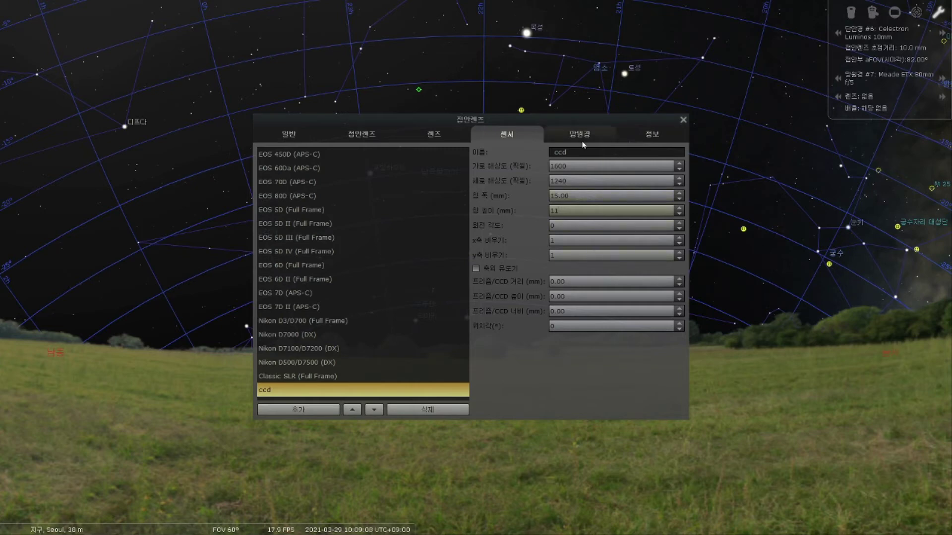
Add a new telescope to the telescope list, name it "aaa" and close the Oculars settings.
left_click(584, 137)
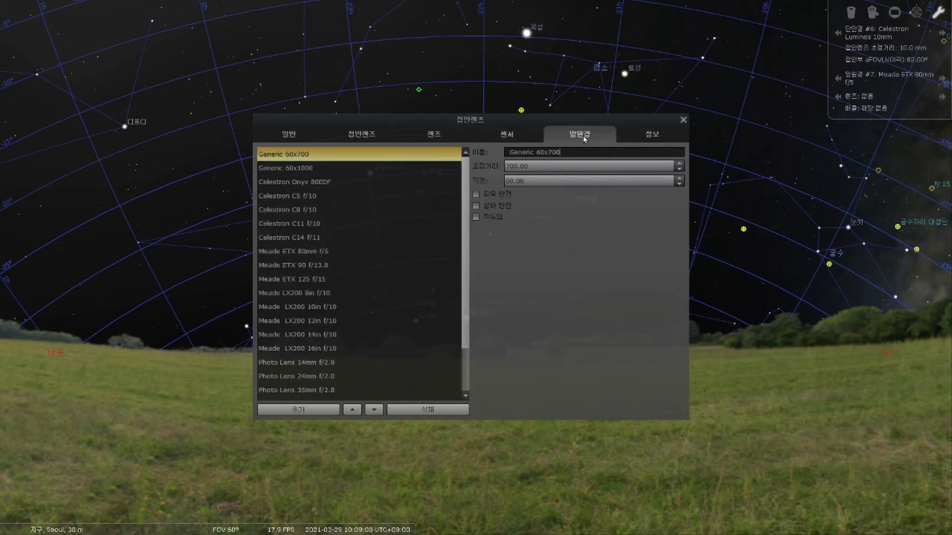
left_click(311, 411)
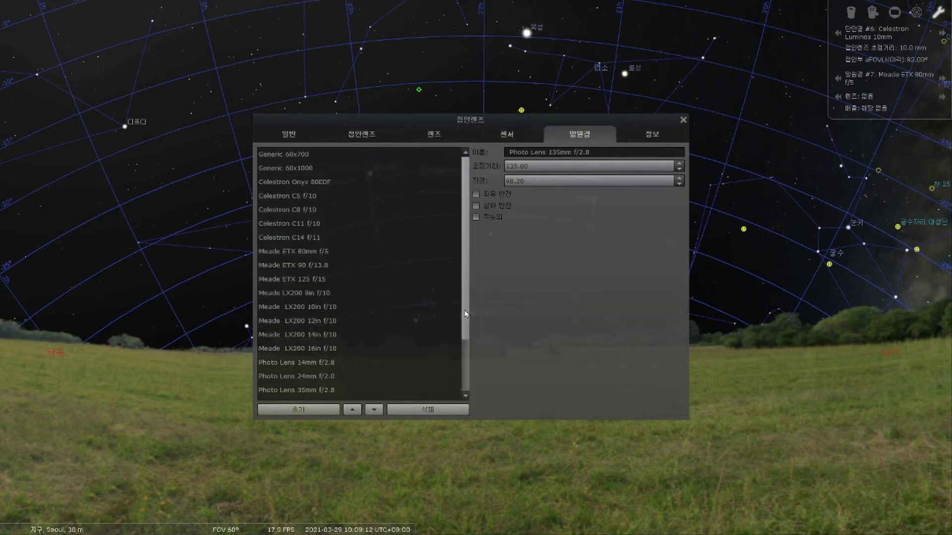
left_click_drag(465, 317, 465, 388)
left_click(294, 390)
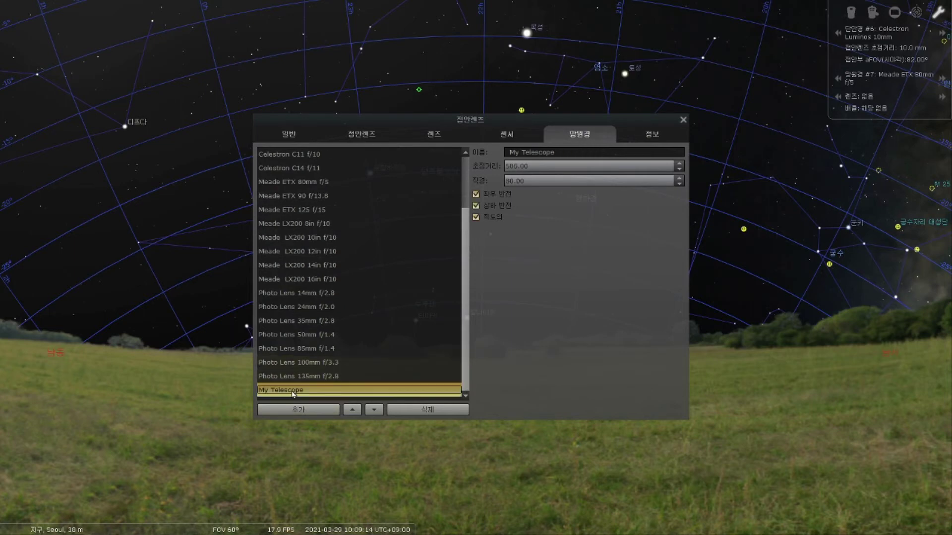
left_click_drag(556, 152, 507, 152)
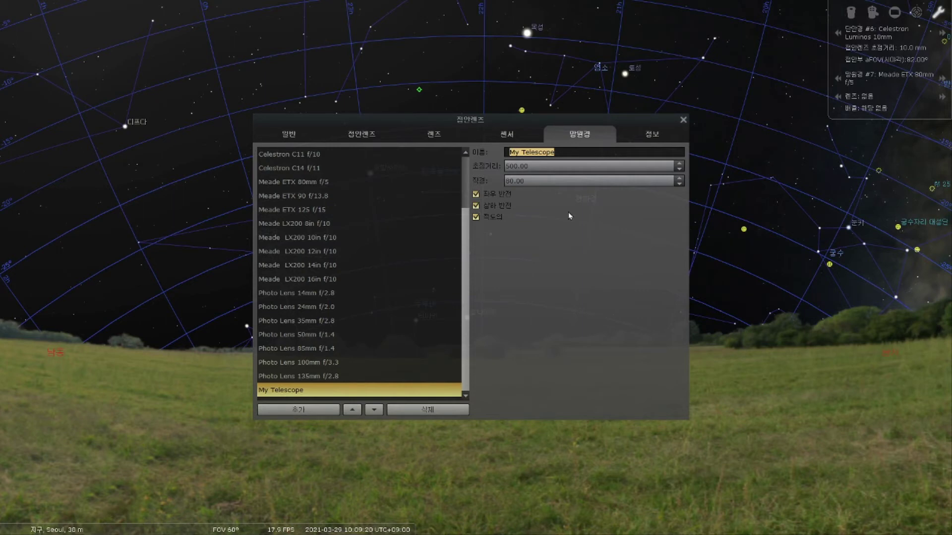
type("aaa")
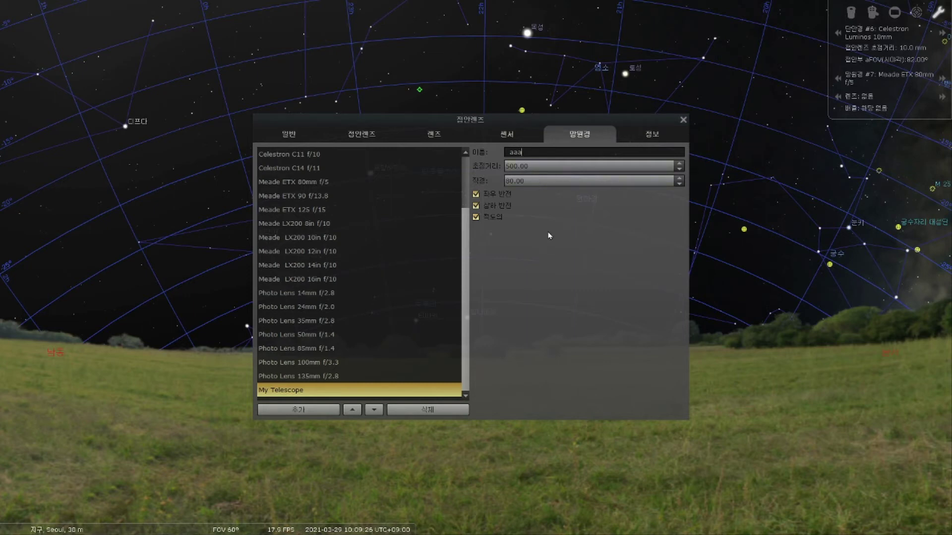
left_click(683, 120)
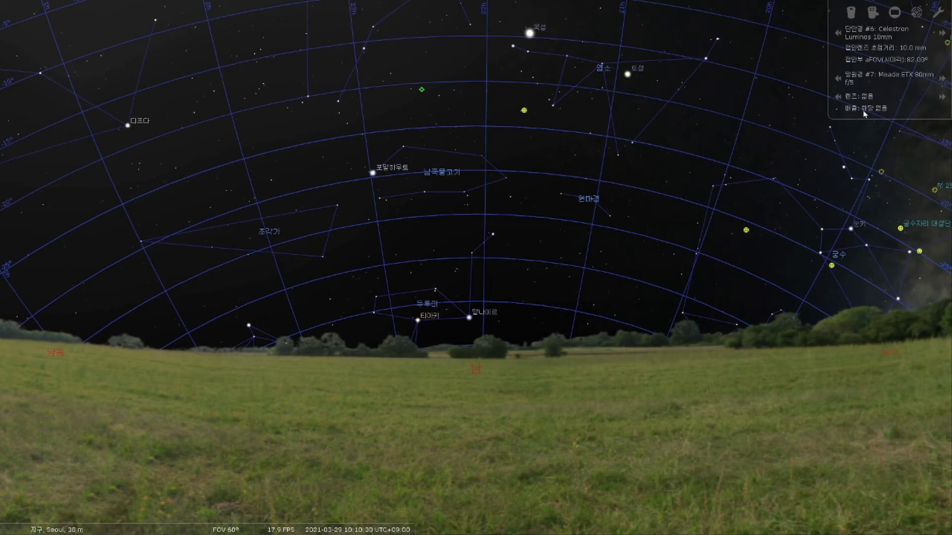
Find and select M13 through the object search and switch on the ocular view.
left_click(852, 16)
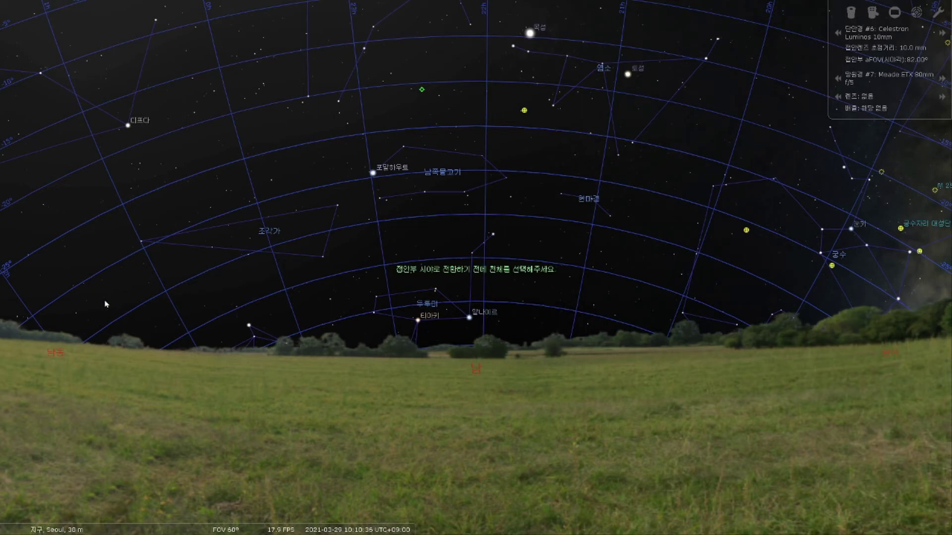
mouse_move(2, 345)
left_click(16, 393)
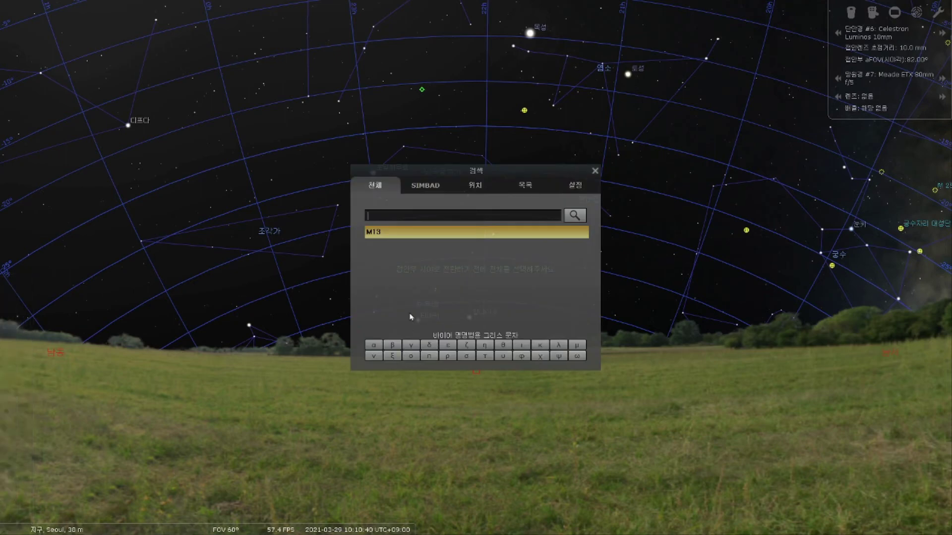
left_click(378, 234)
key("ctrl+o")
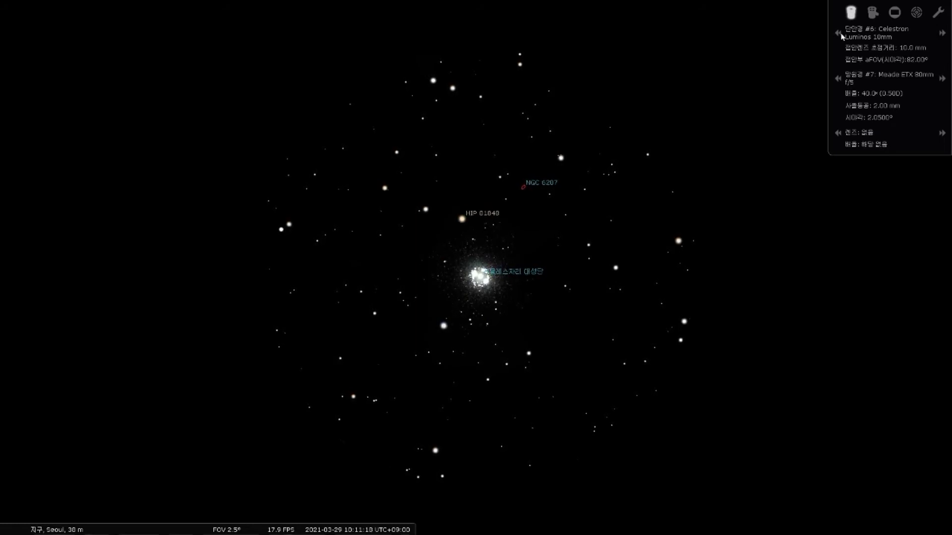
Cycle forward through the eyepieces and binoculars to the custom "nagler 14 mm" eyepiece.
left_click(941, 33)
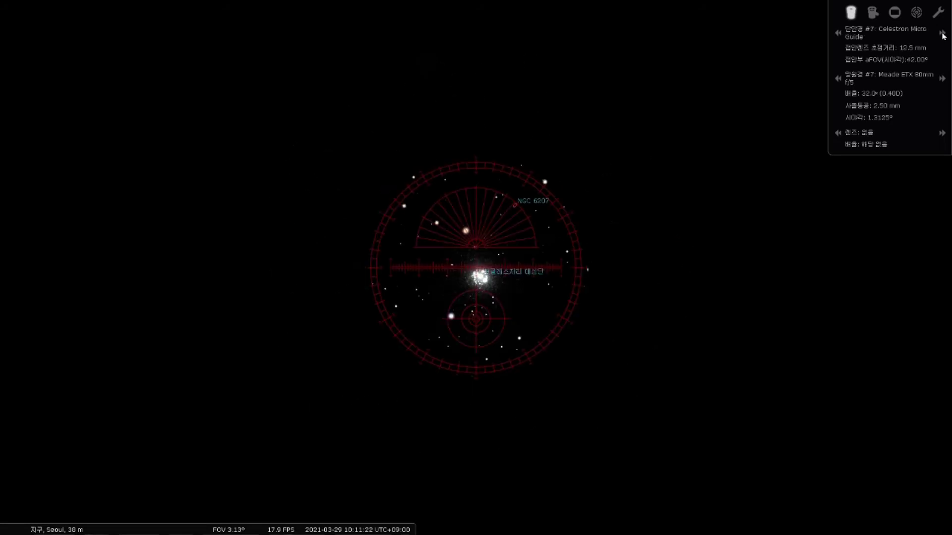
left_click(941, 33)
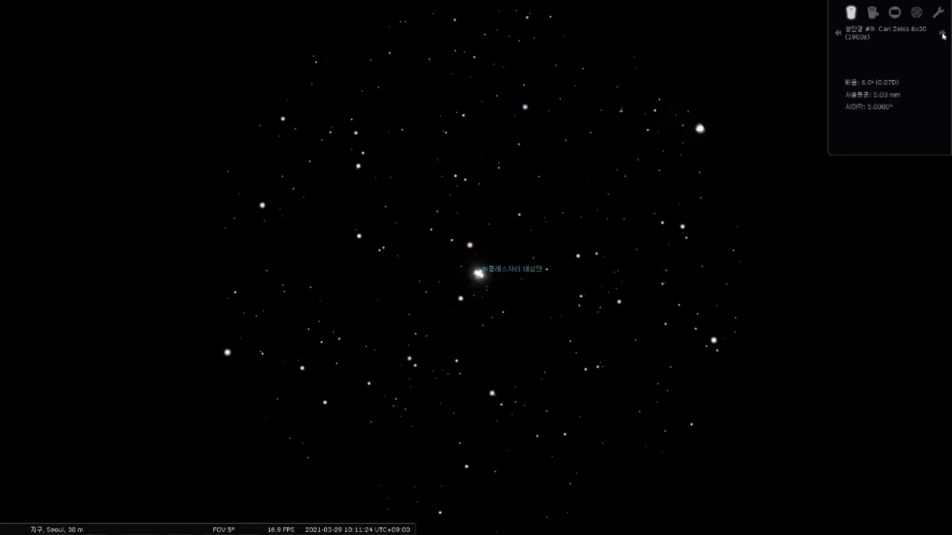
left_click(941, 33)
left_click(941, 33)
left_click(942, 33)
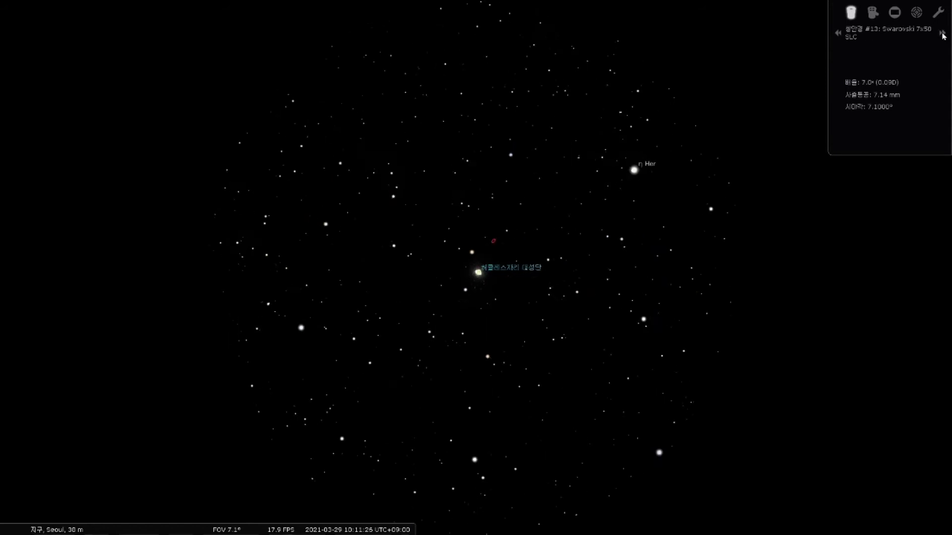
left_click(941, 33)
left_click(941, 33)
left_click(941, 33)
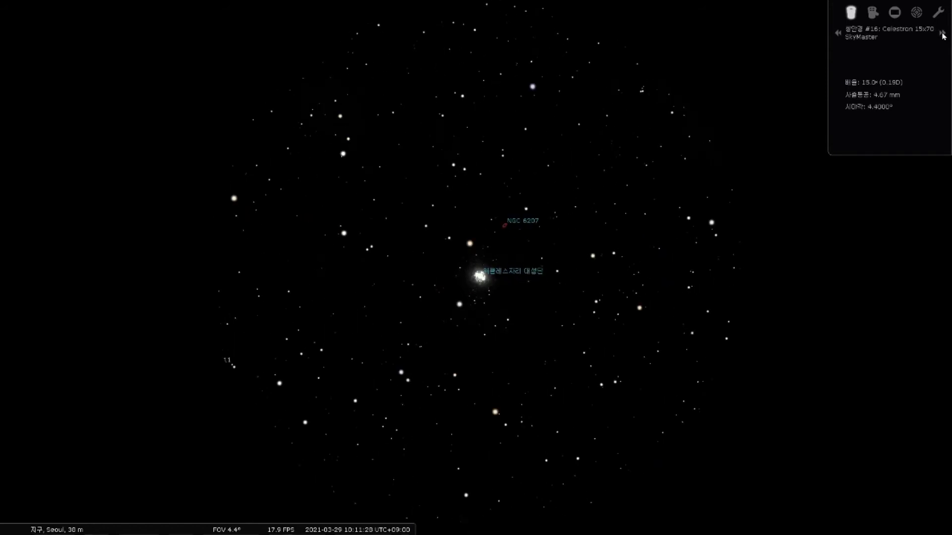
left_click(942, 33)
left_click(941, 33)
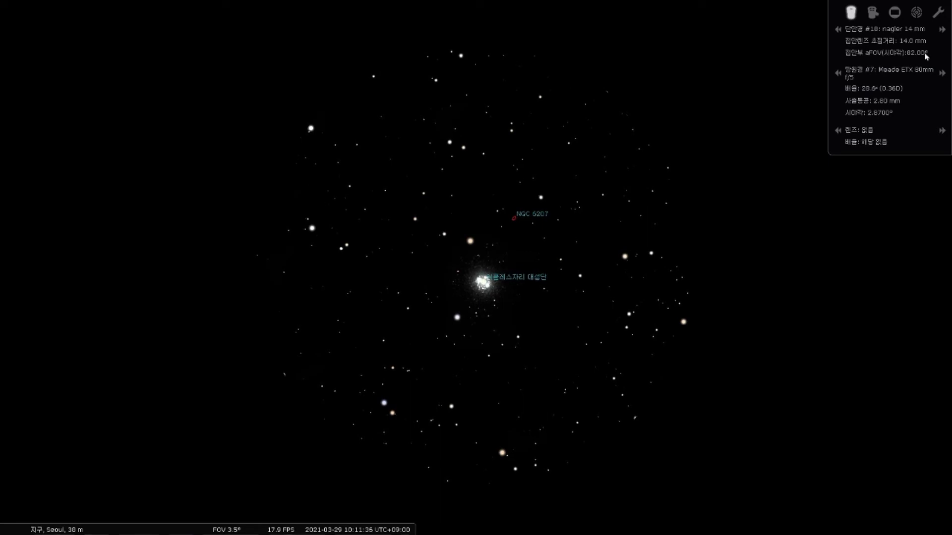
Cycle forward through the telescopes to the custom "aaa" telescope for the ocular view.
left_click(941, 73)
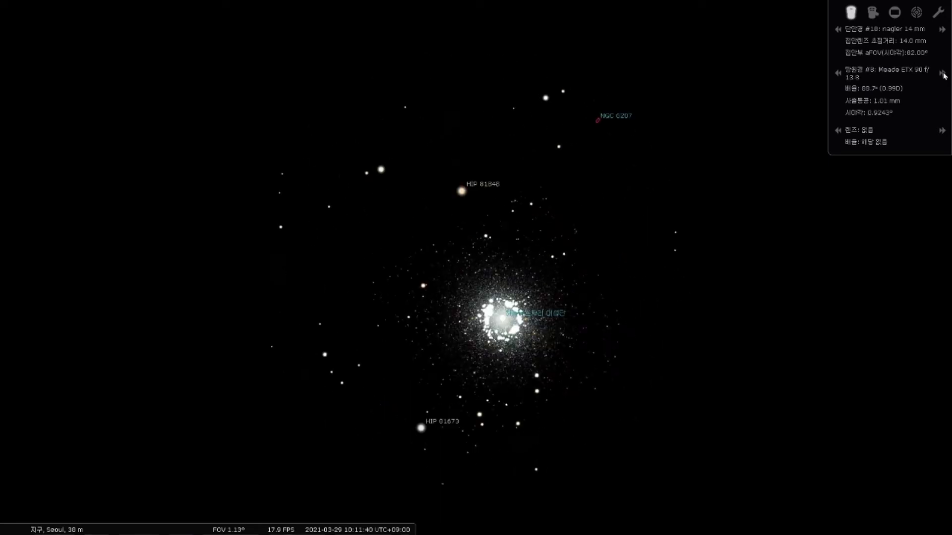
left_click(942, 73)
left_click(941, 73)
left_click(941, 73)
left_click(941, 73)
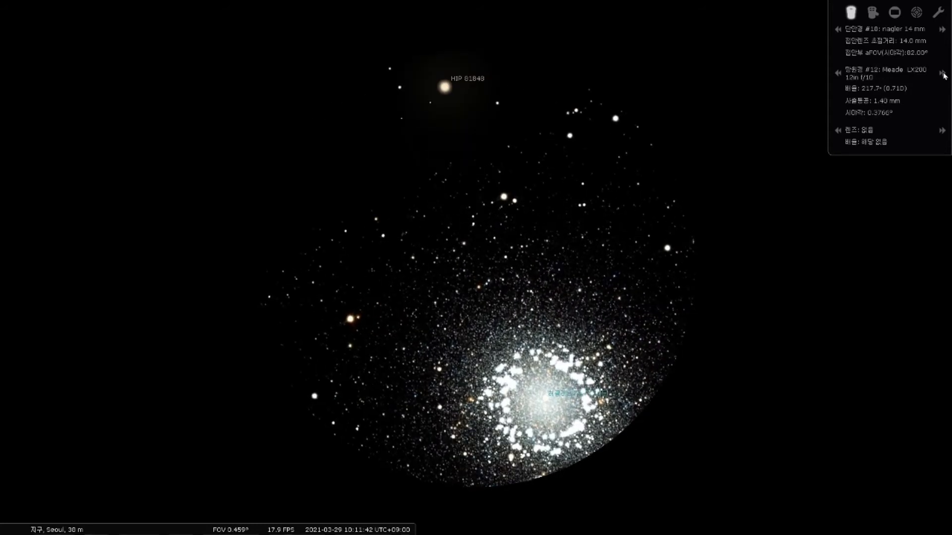
left_click(941, 73)
left_click(941, 73)
left_click(941, 73)
left_click(941, 73)
left_click(941, 73)
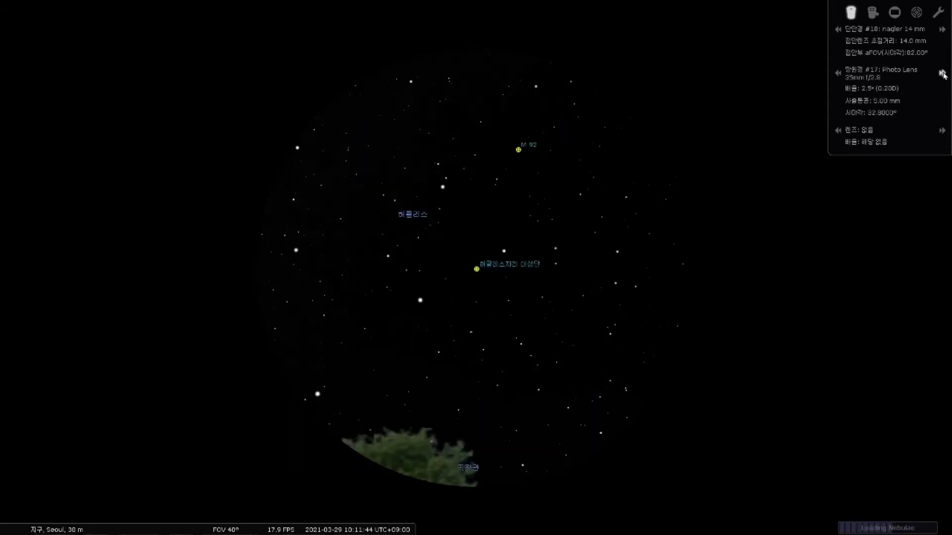
left_click(941, 74)
left_click(942, 73)
left_click(942, 74)
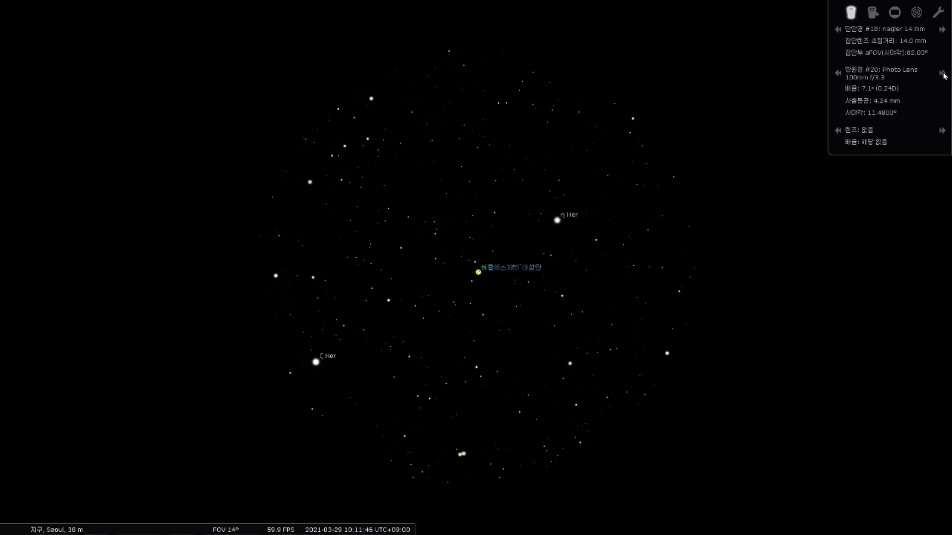
left_click(941, 73)
left_click(942, 74)
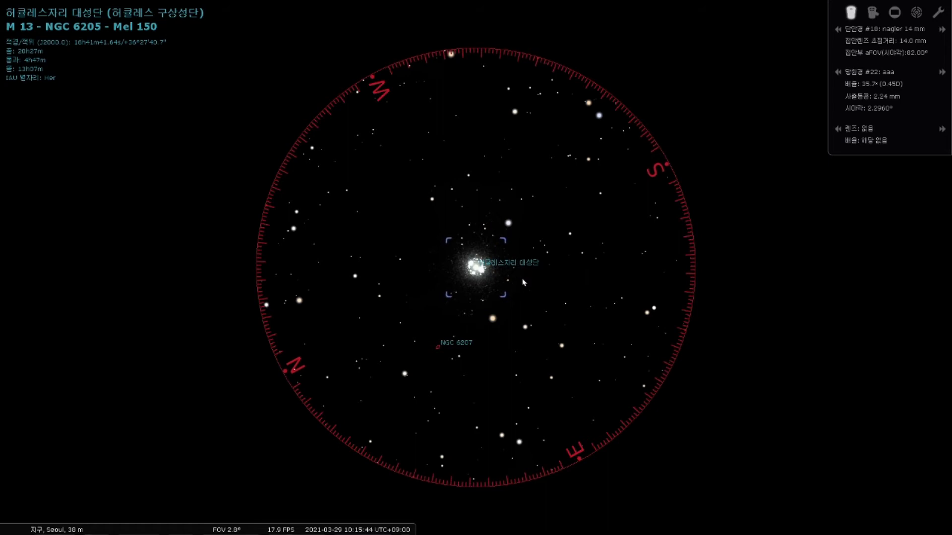
Set the fourth Telrad field-of-view circle to 7.50° in the Oculars general settings and close them.
left_click(938, 14)
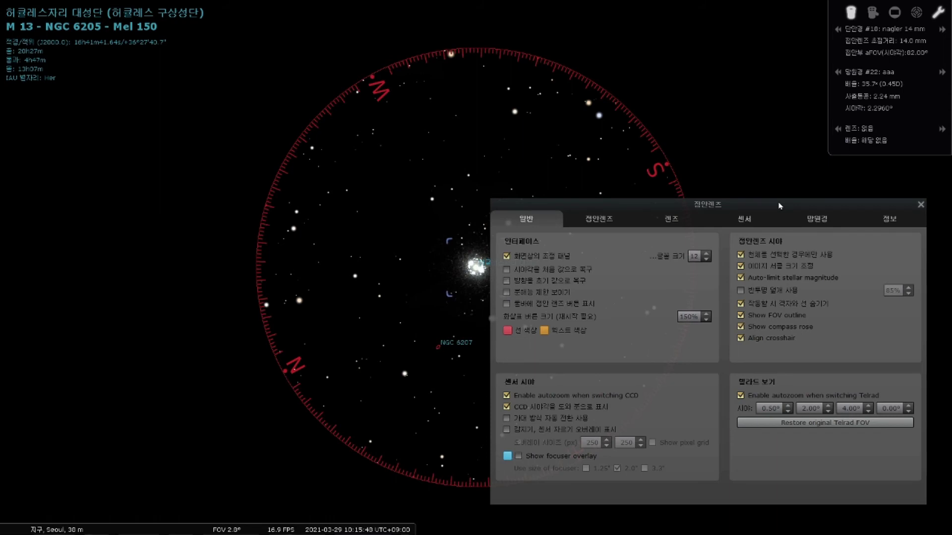
left_click_drag(778, 206, 716, 150)
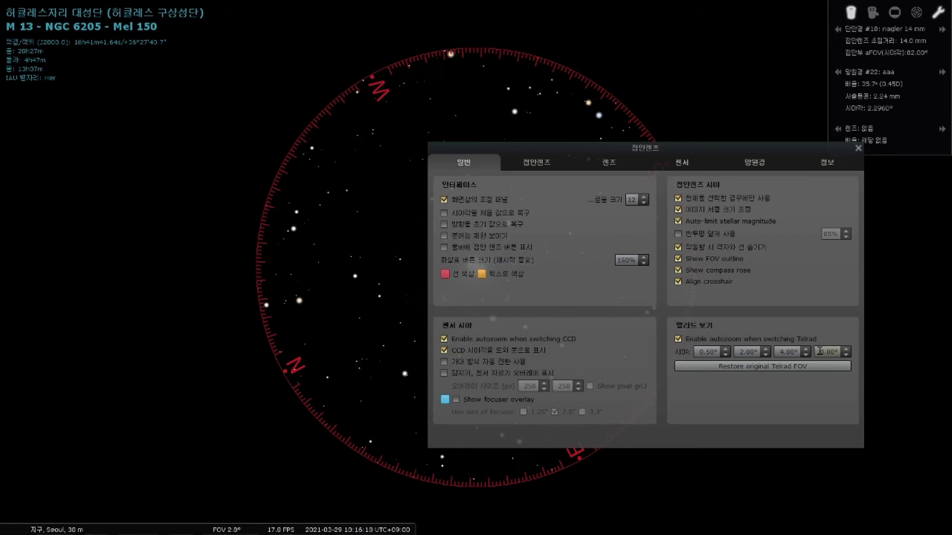
left_click_drag(818, 351, 838, 351)
type("7")
left_click(846, 349)
left_click(846, 350)
left_click(858, 149)
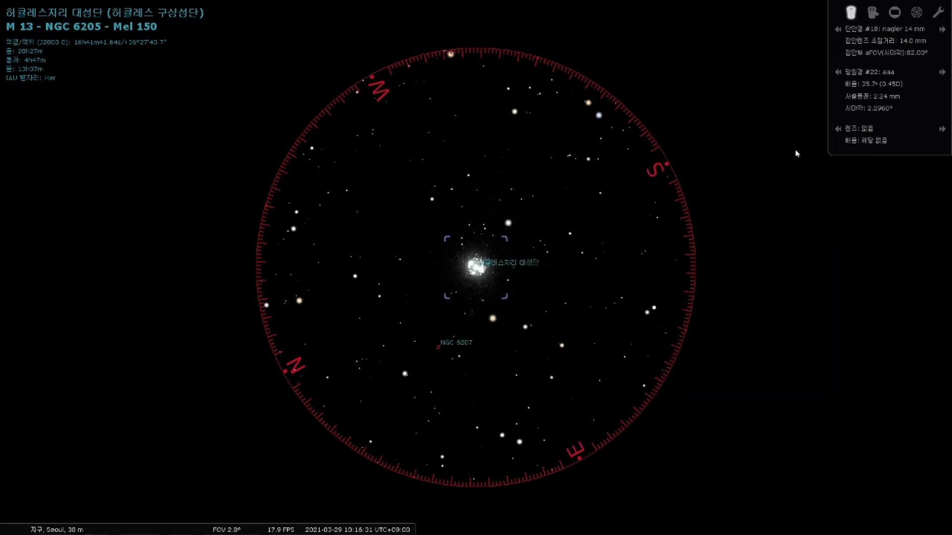
Preview M13 in the Telrad and ocular views, ending in the sensor frame view.
left_click(917, 13)
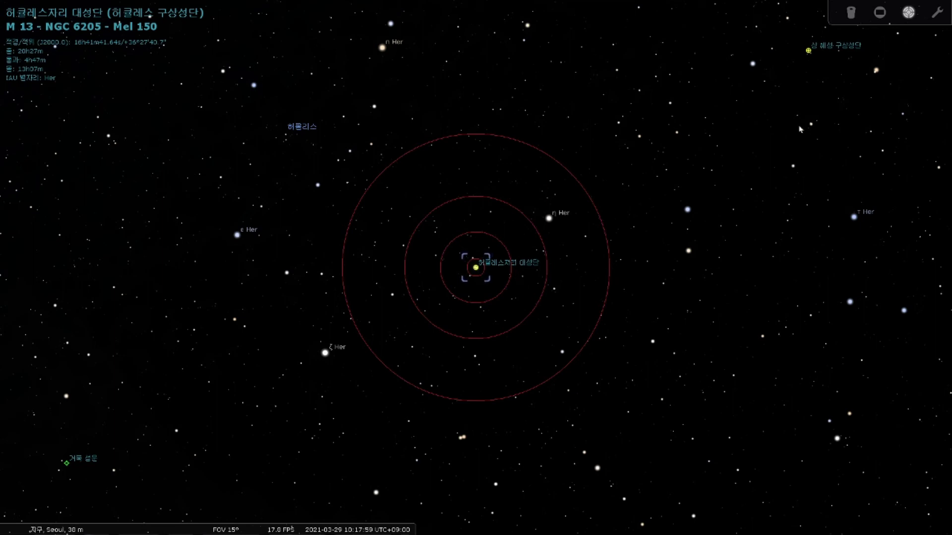
left_click(851, 16)
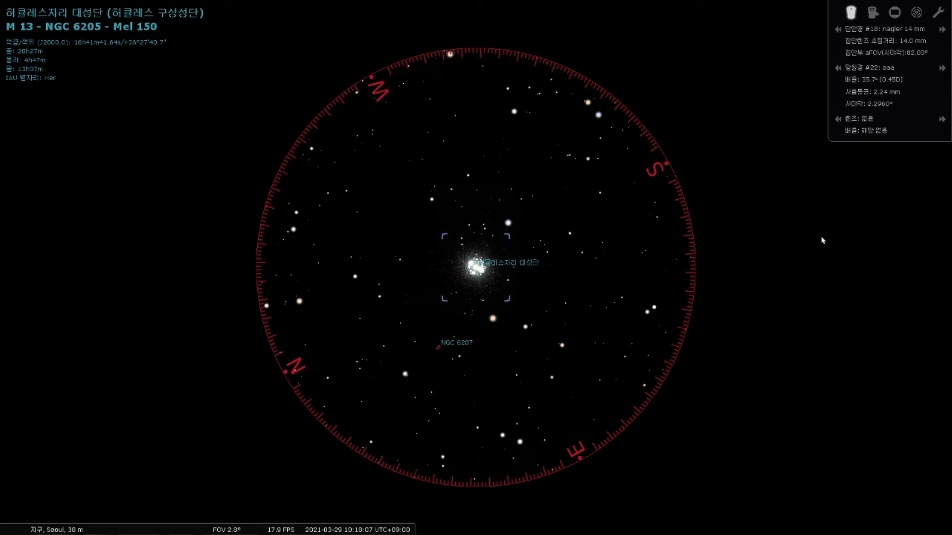
left_click(895, 13)
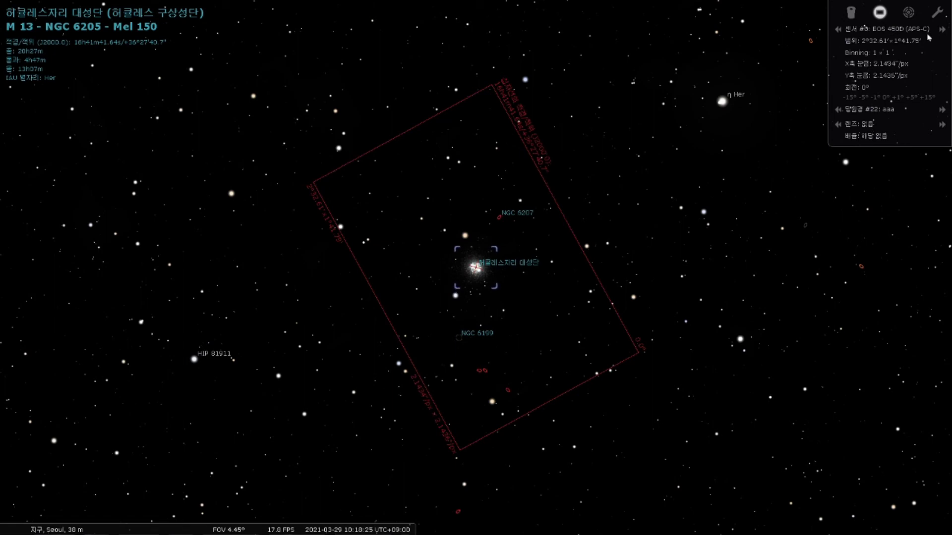
Add another lens to the lens list, name it "reducer", set its multiplier to 0.8 and close the settings.
left_click(938, 17)
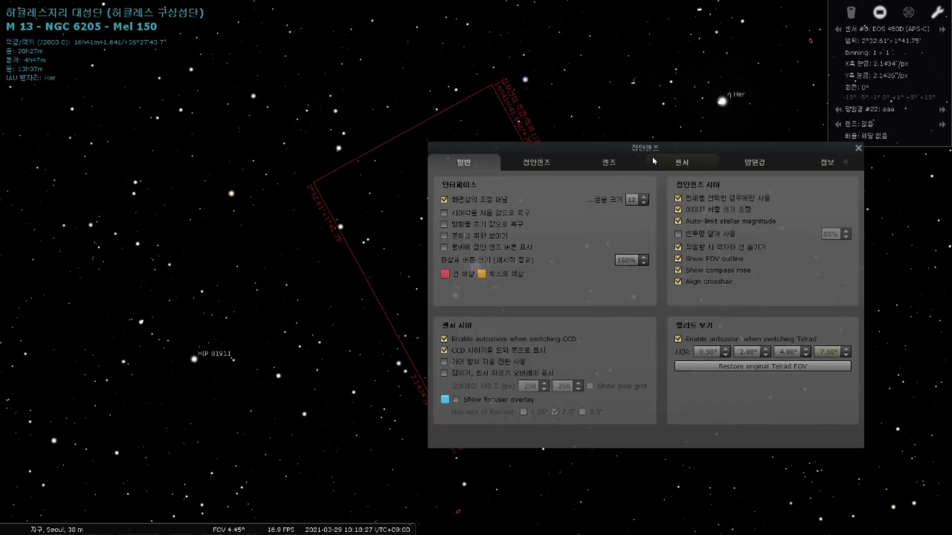
left_click(613, 166)
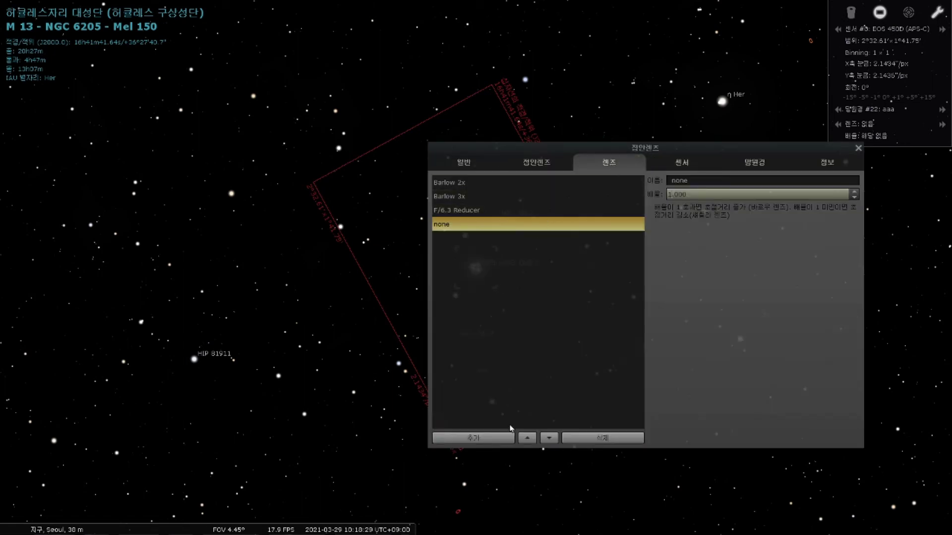
left_click(495, 438)
left_click(443, 241)
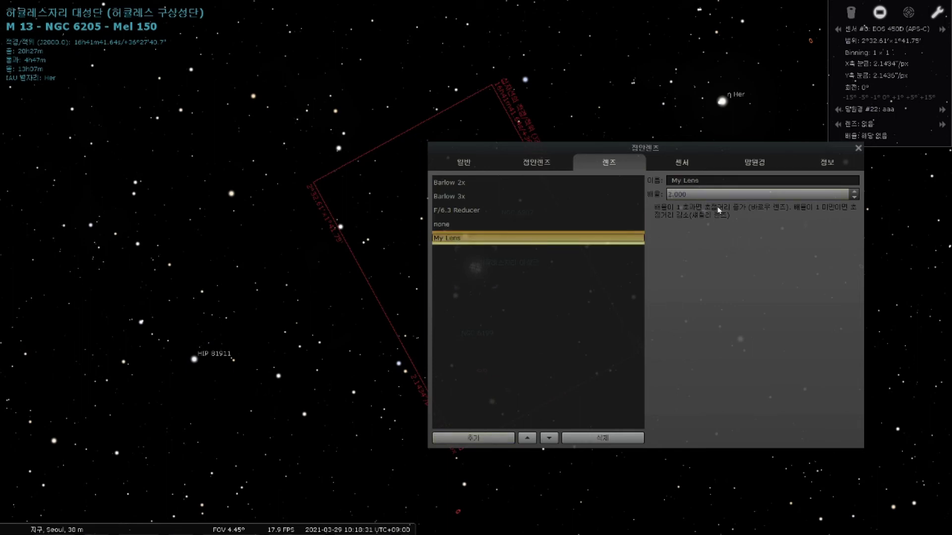
left_click_drag(713, 179, 623, 192)
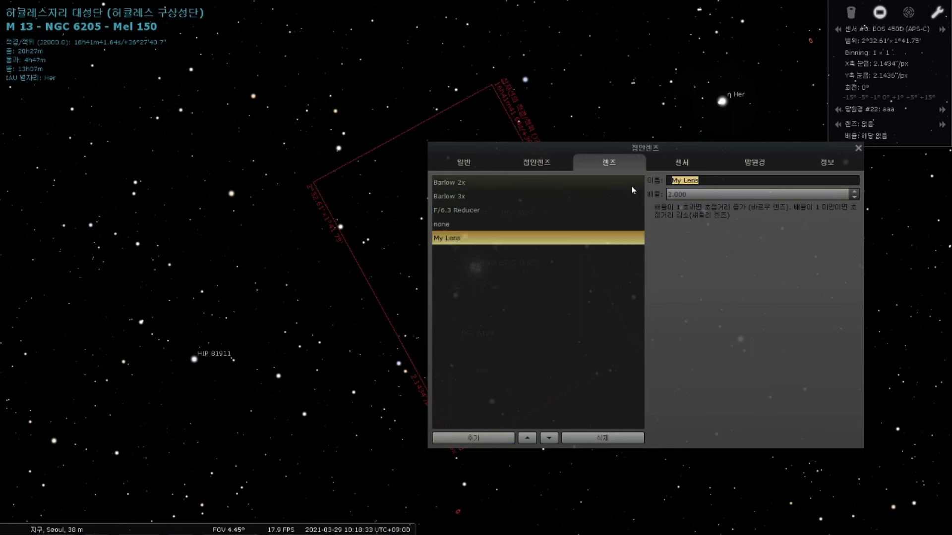
type("reducer")
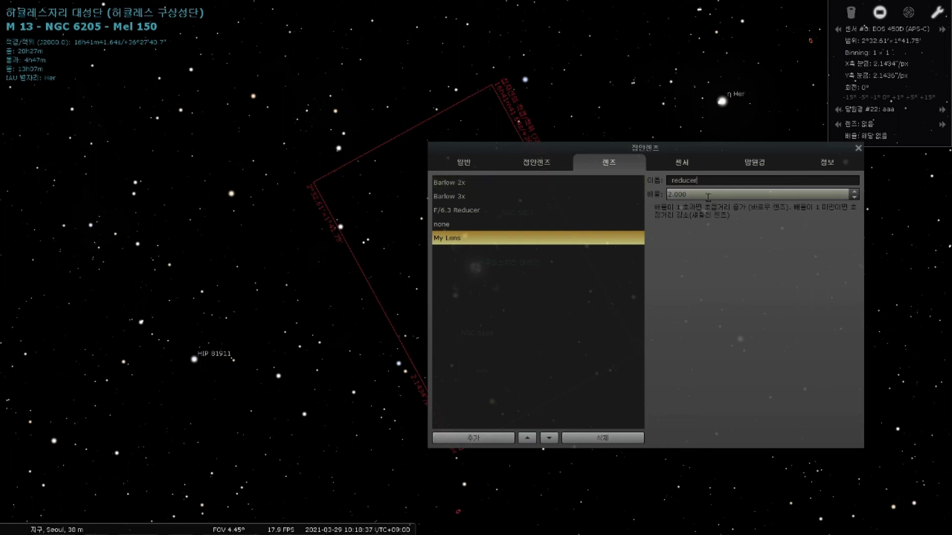
key("Tab")
type("0")
left_click(858, 149)
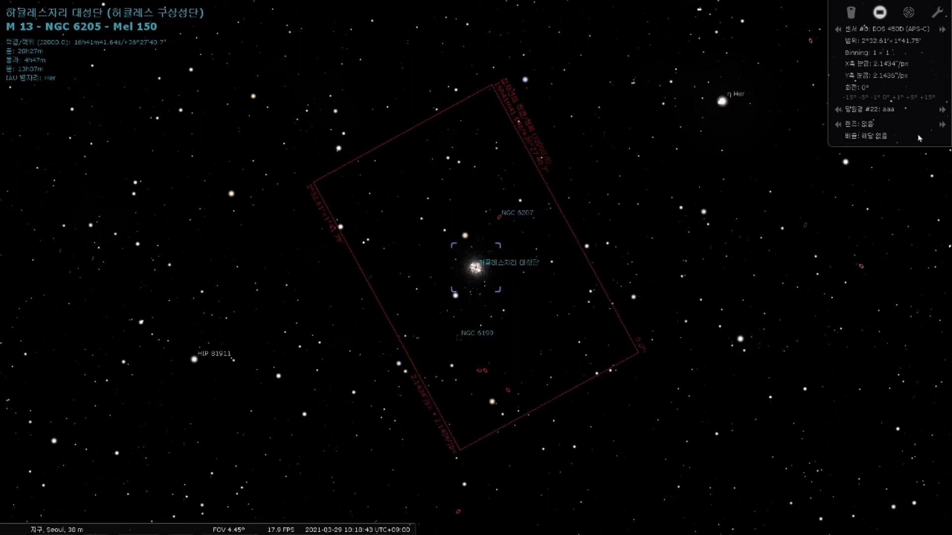
Cycle the sensor view's lens forward to the custom "reducer" lens.
left_click(941, 125)
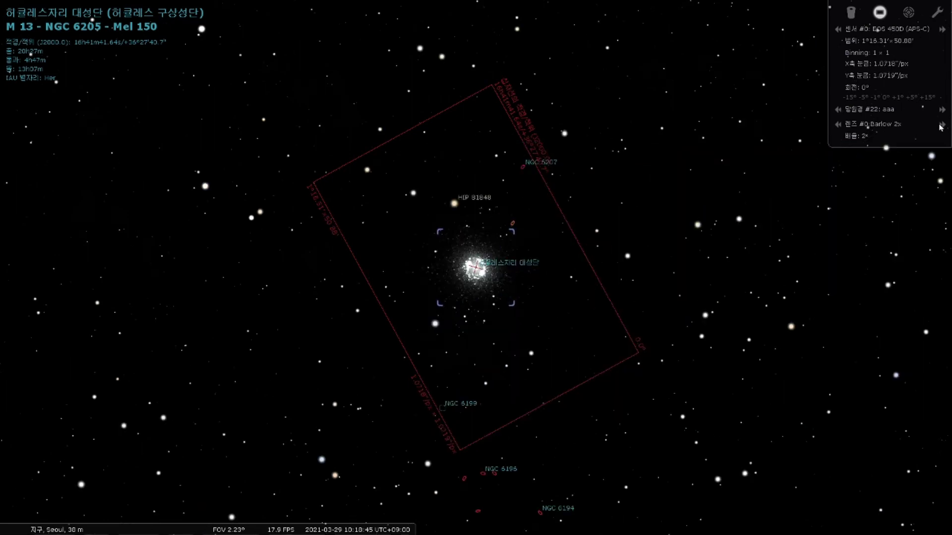
left_click(942, 124)
left_click(942, 124)
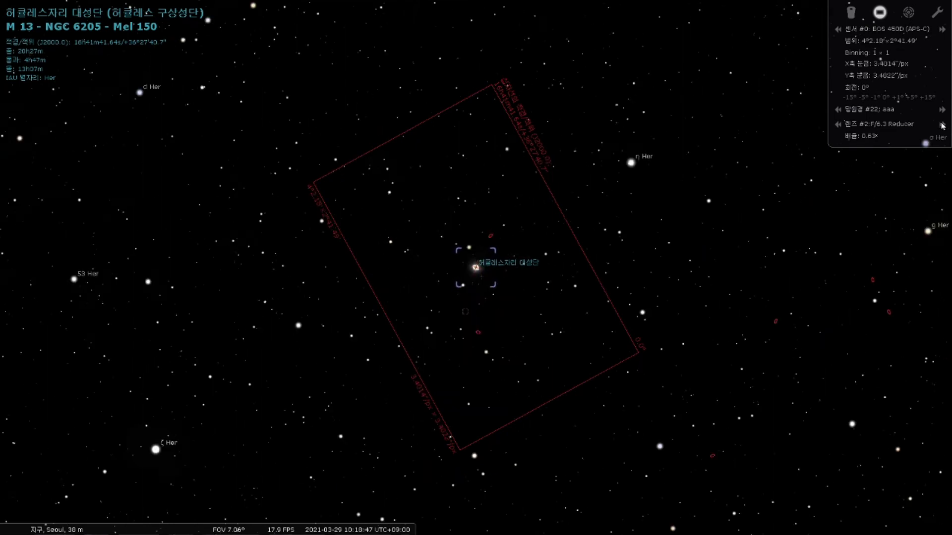
left_click(942, 124)
left_click(942, 124)
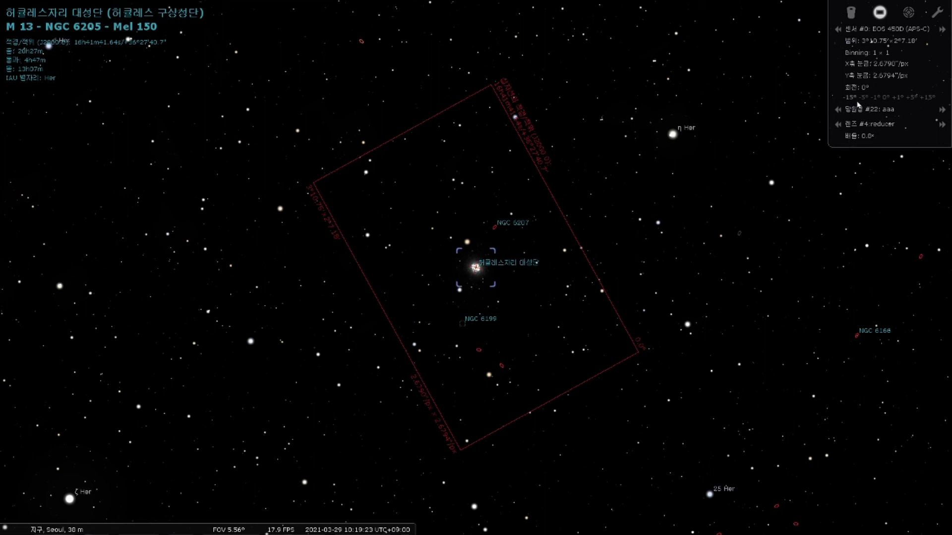
Rotate the sensor frame around M13 in 1°, 5° and 15° increments to a rotation of 55°.
left_click(898, 98)
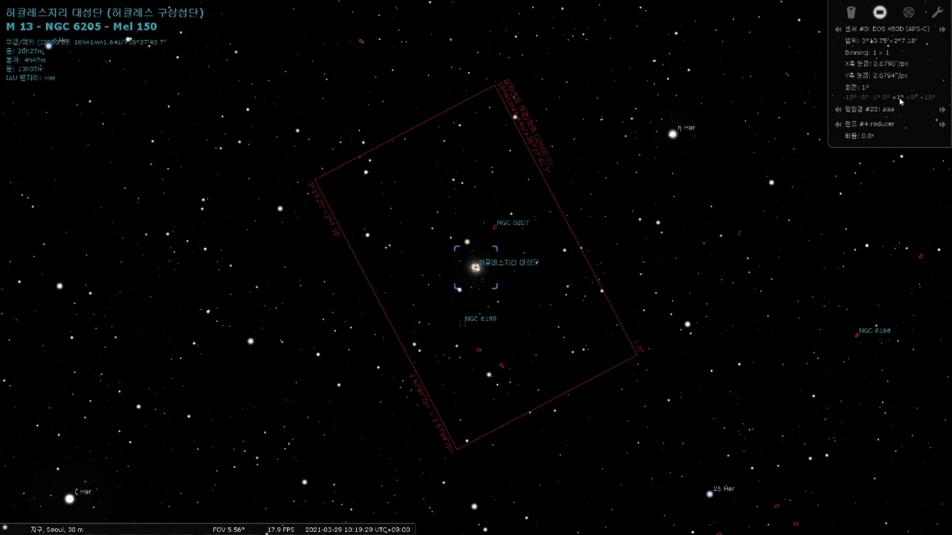
left_click(911, 97)
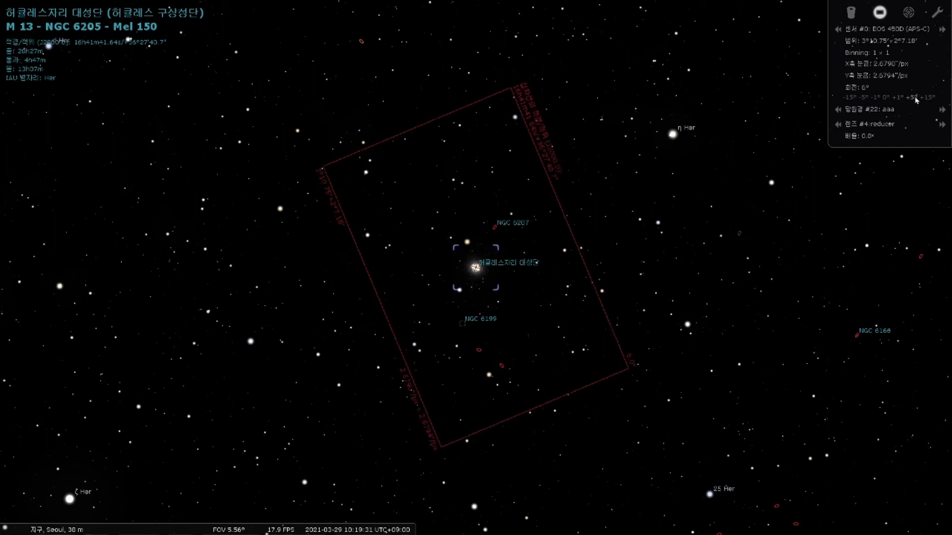
left_click(928, 98)
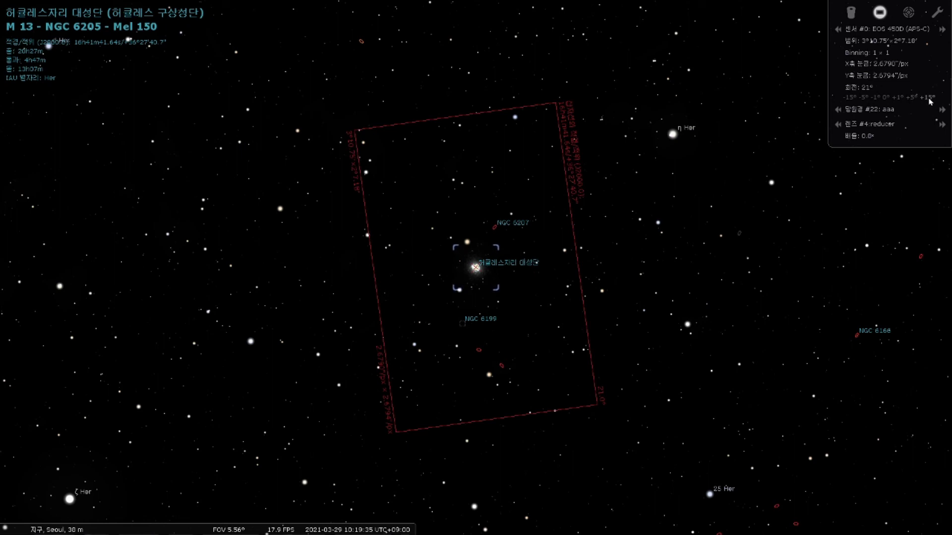
left_click(914, 98)
left_click(914, 98)
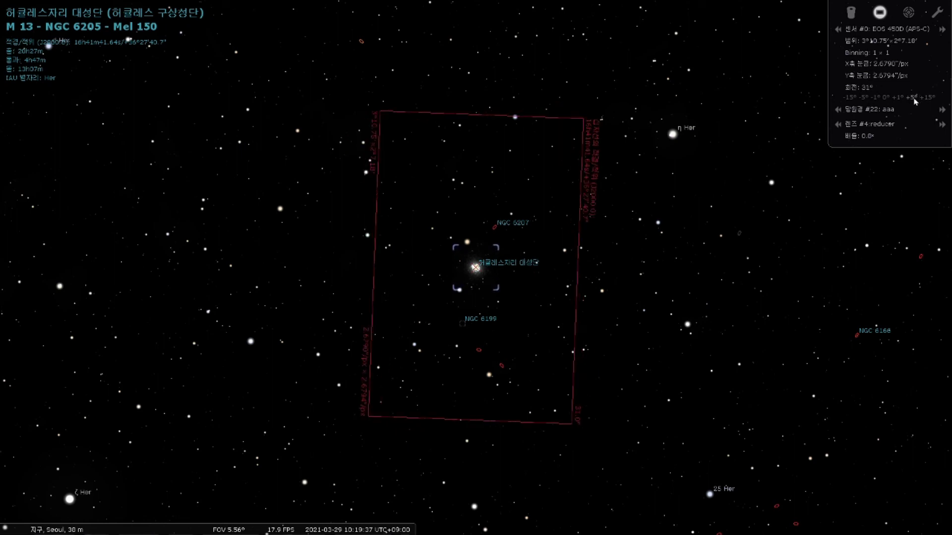
left_click(915, 98)
left_click(914, 98)
left_click(915, 99)
left_click(915, 98)
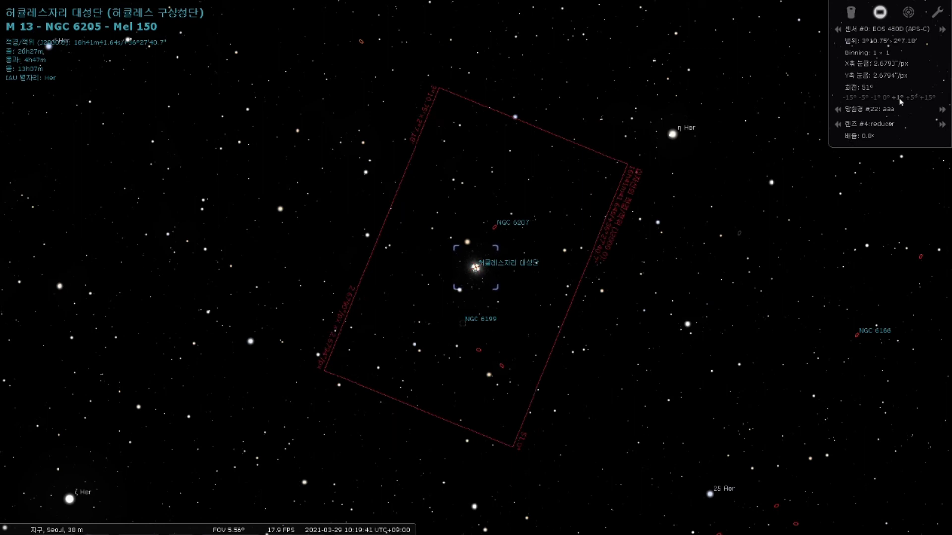
left_click(900, 98)
left_click(899, 98)
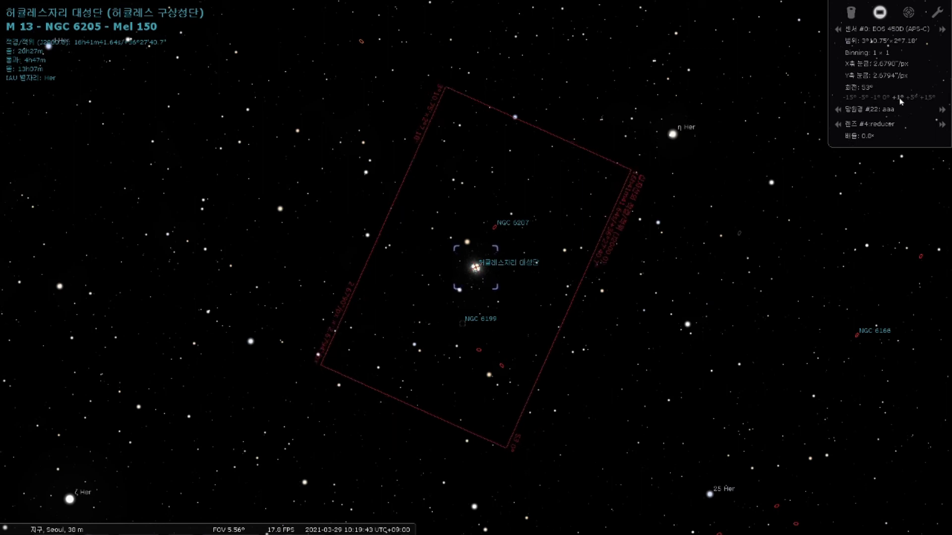
left_click(900, 99)
left_click(900, 98)
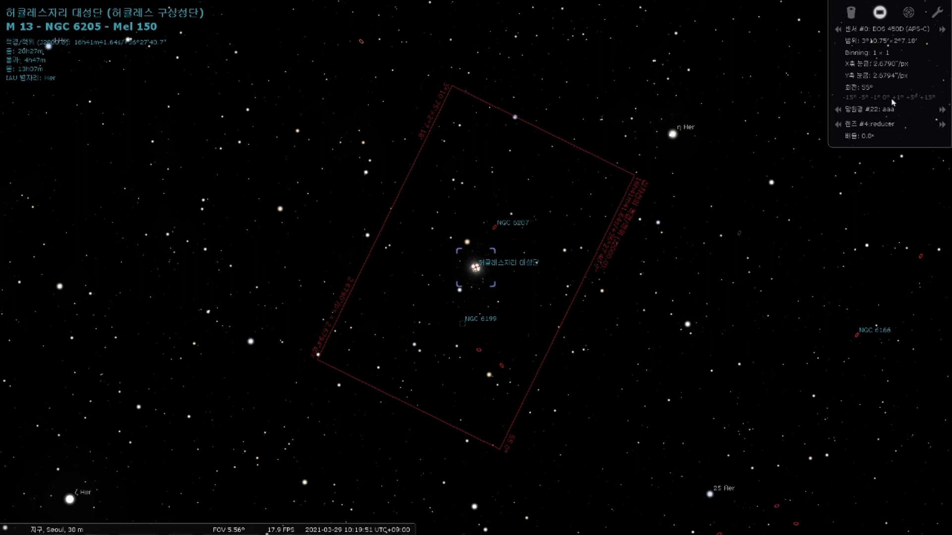
Search for NGC 2237 and move the sensor view to it.
mouse_move(20, 396)
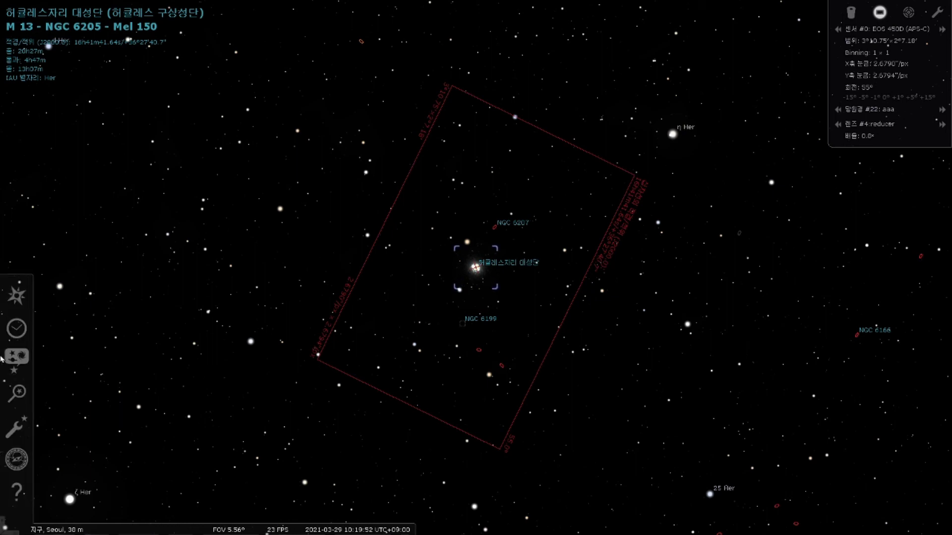
left_click(19, 394)
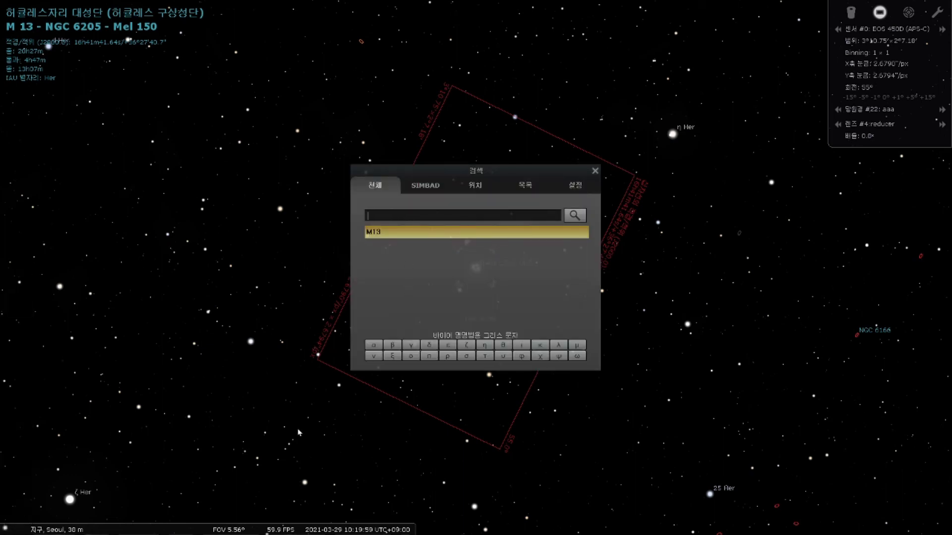
type("NGC 2237")
key("Return")
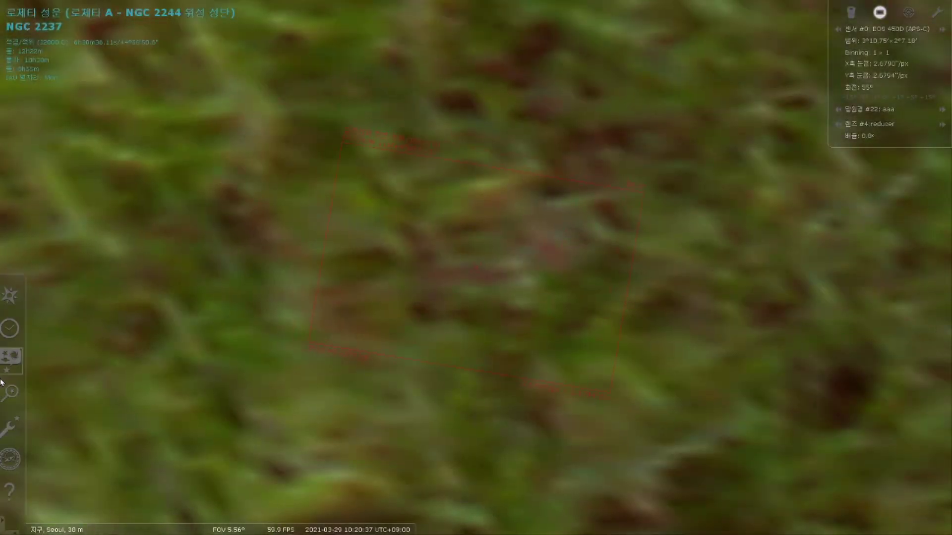
Hide the ground and centre the sensor frame on the star cluster NGC 2244 inside the Rosette Nebula.
mouse_move(122, 530)
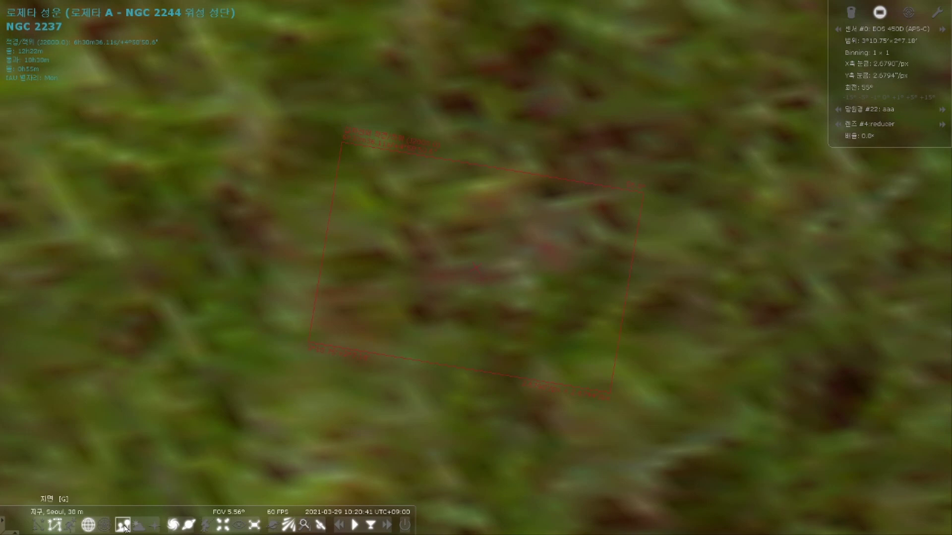
left_click(125, 528)
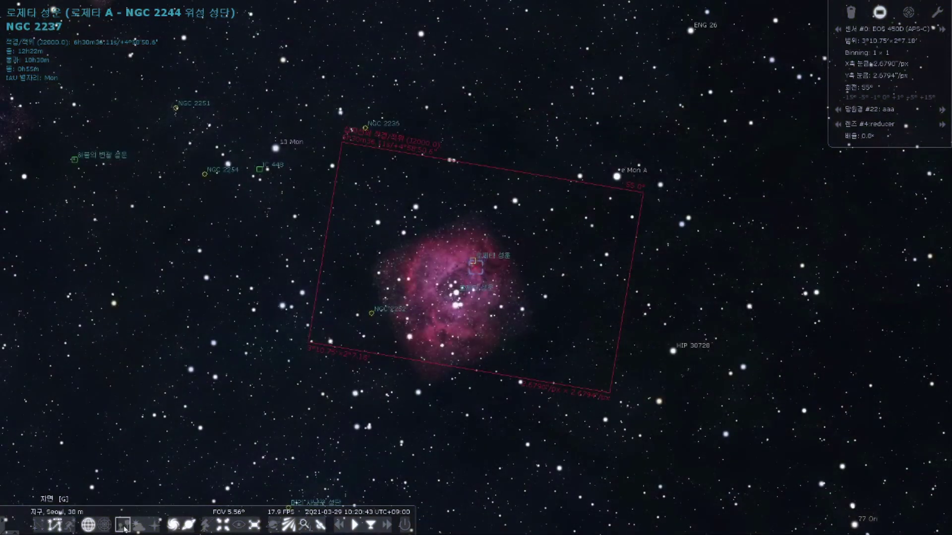
double_click(456, 296)
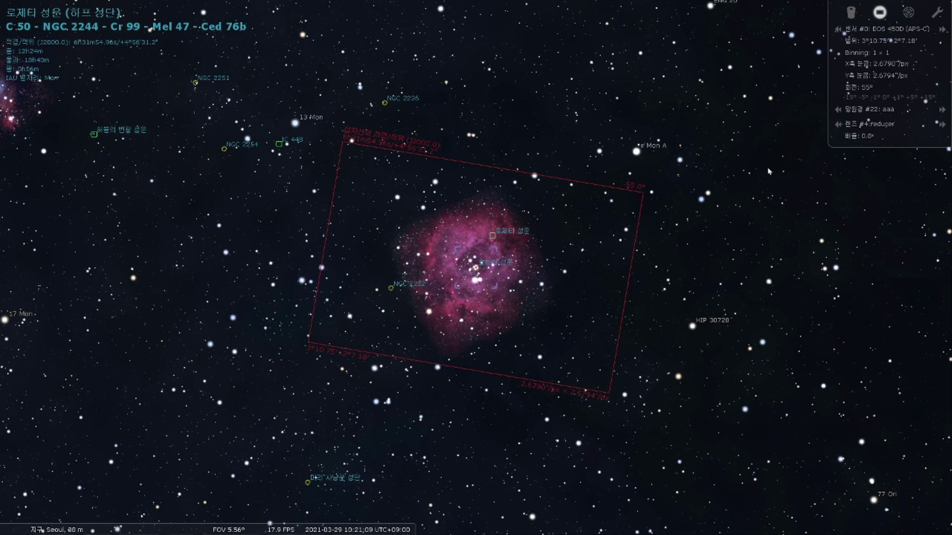
Switch to the ocular view of NGC 2244, change the lens to "none" and display the crosshairs.
left_click(852, 14)
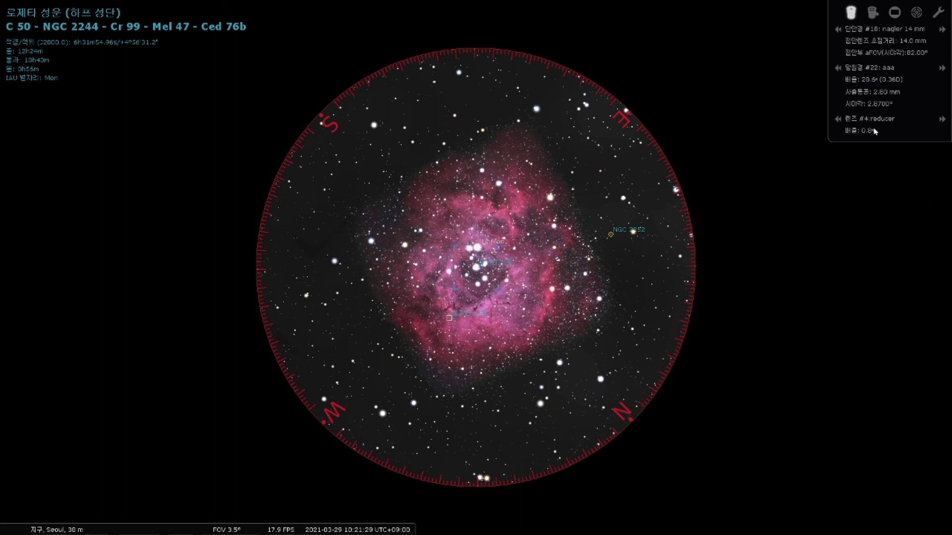
left_click(837, 120)
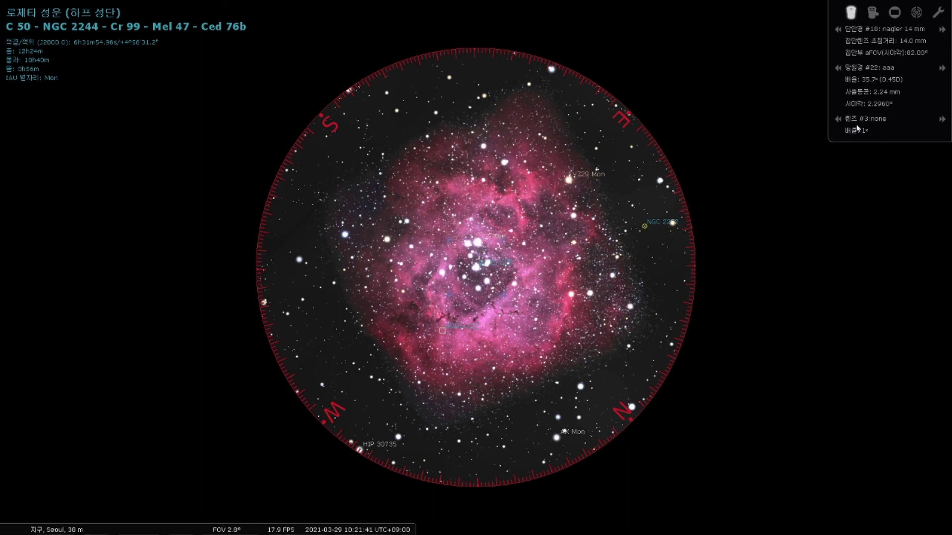
left_click(873, 14)
left_click(873, 16)
left_click(873, 17)
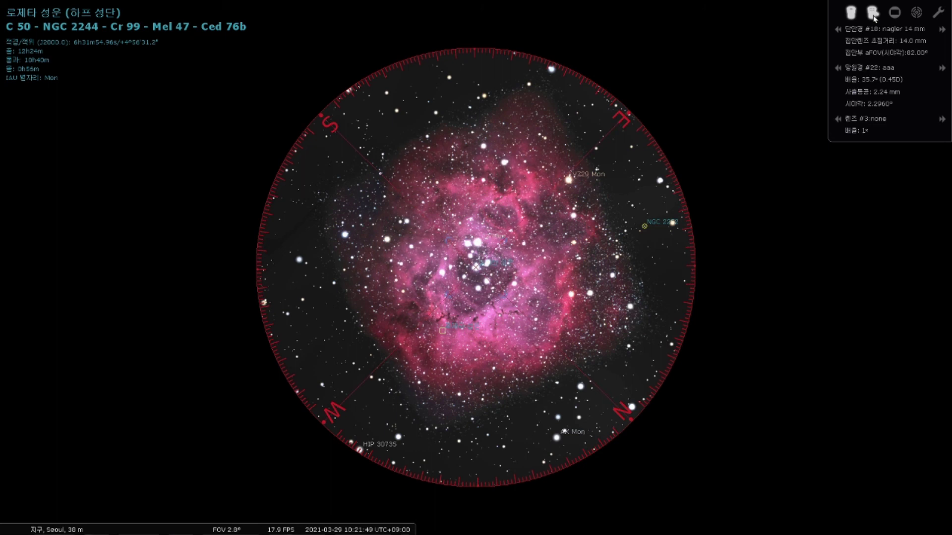